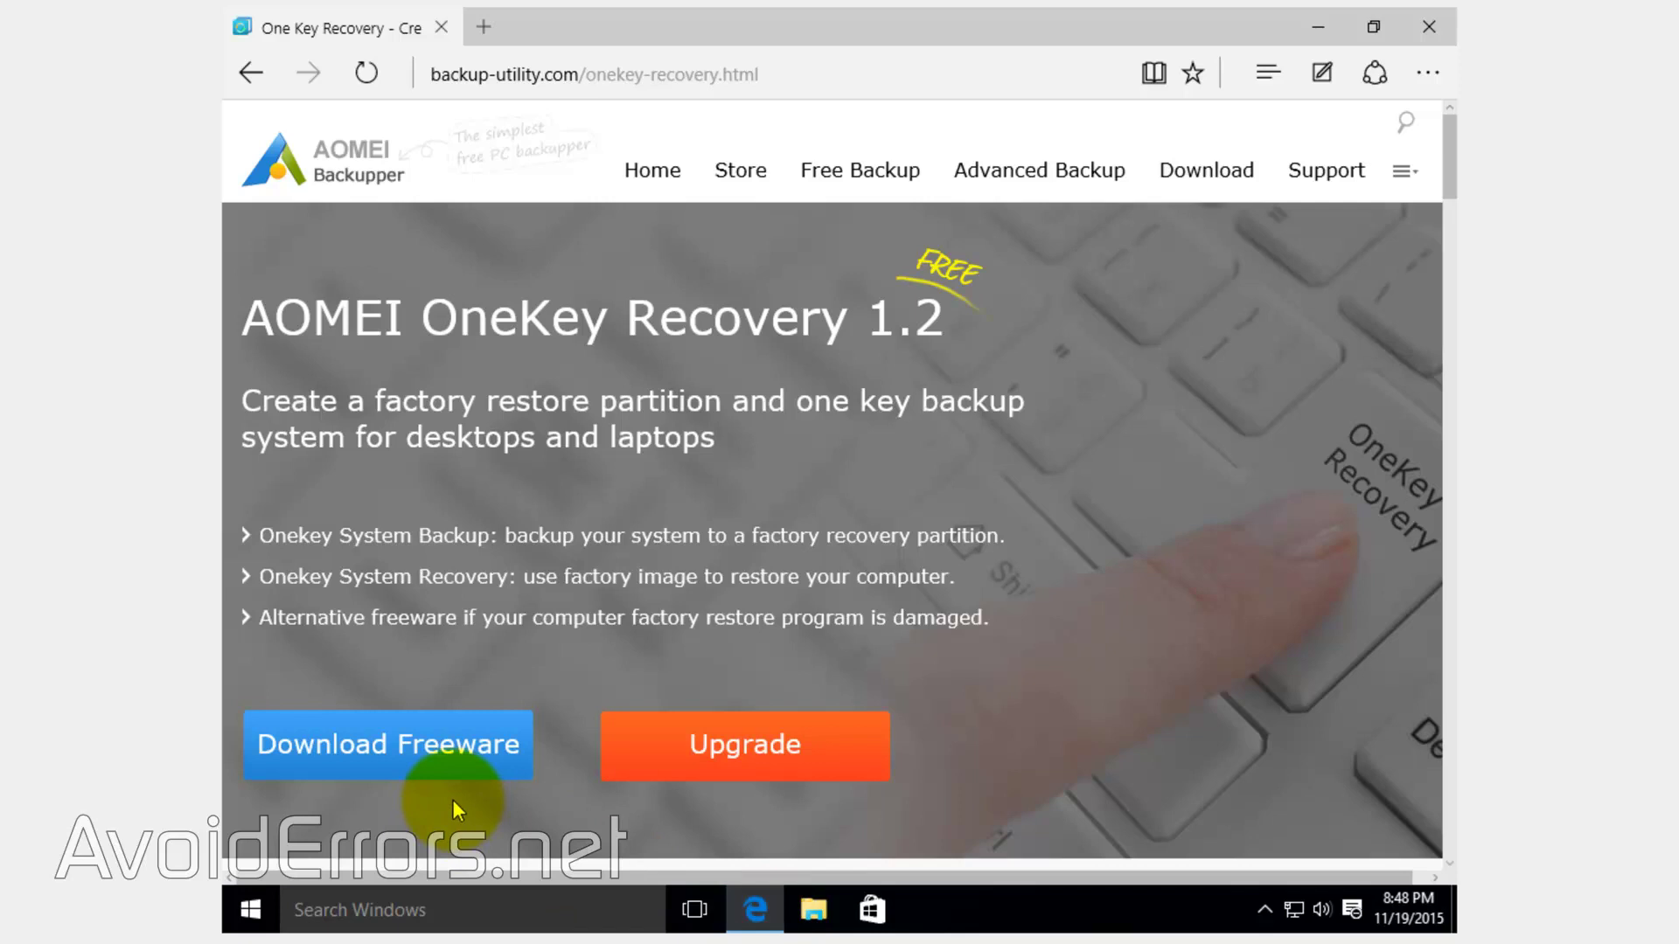
Minimize Edge and launch AOMEI OneKey Recovery from its desktop shortcut, approving the UAC prompt
click(1320, 28)
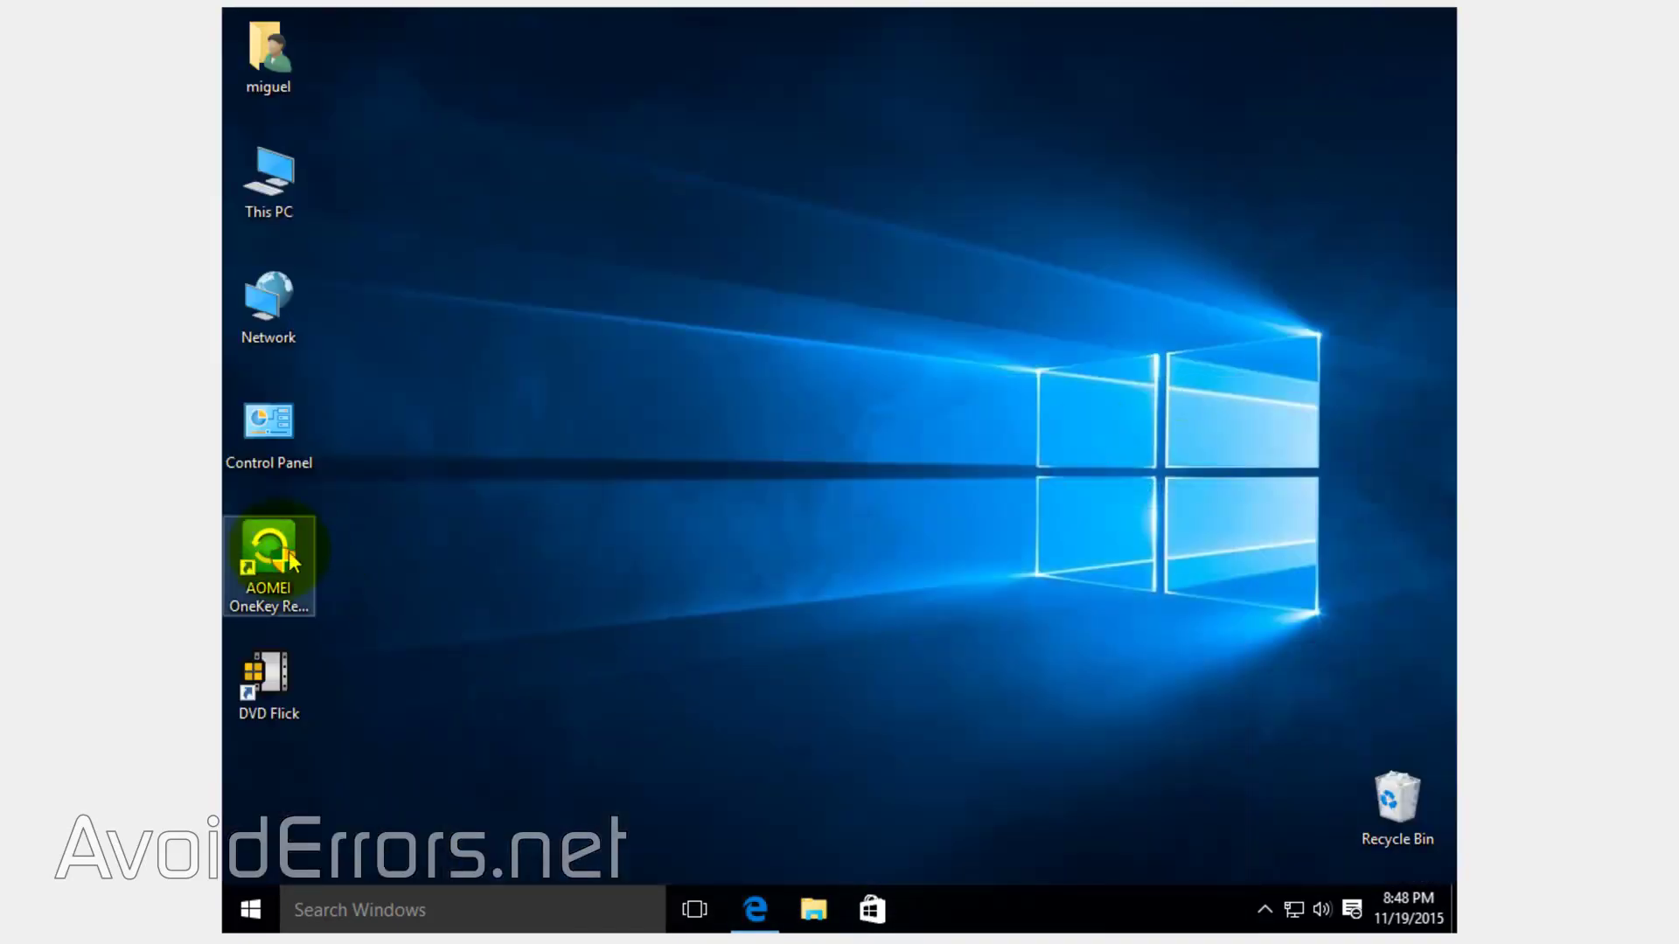
click(273, 560)
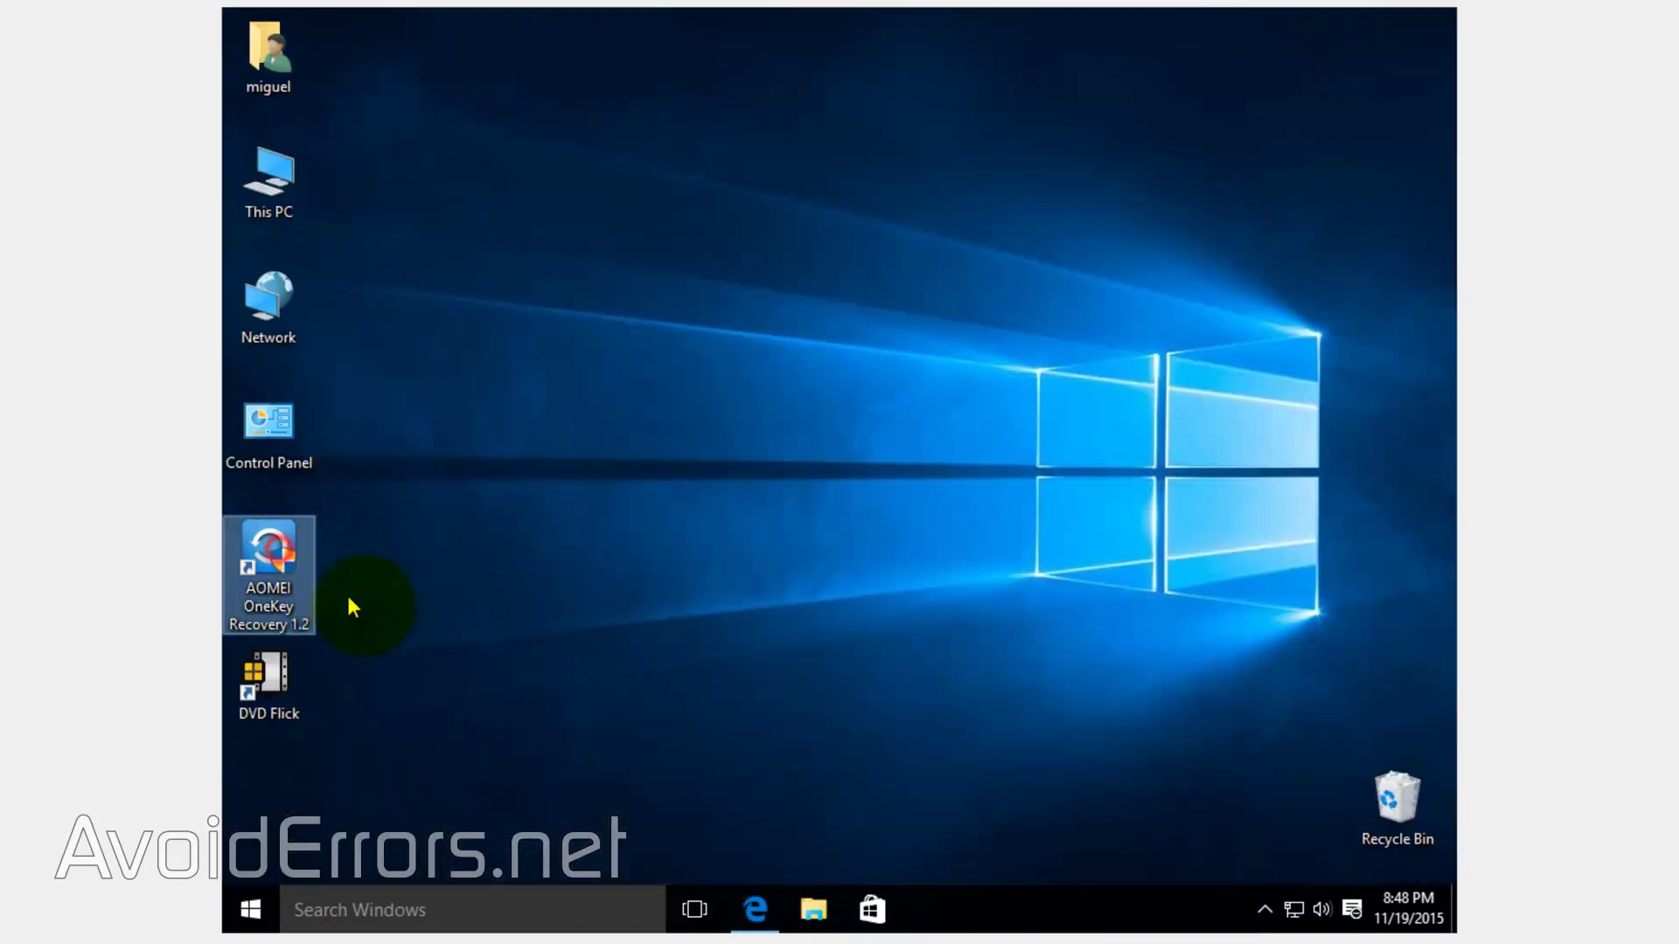
double_click(278, 549)
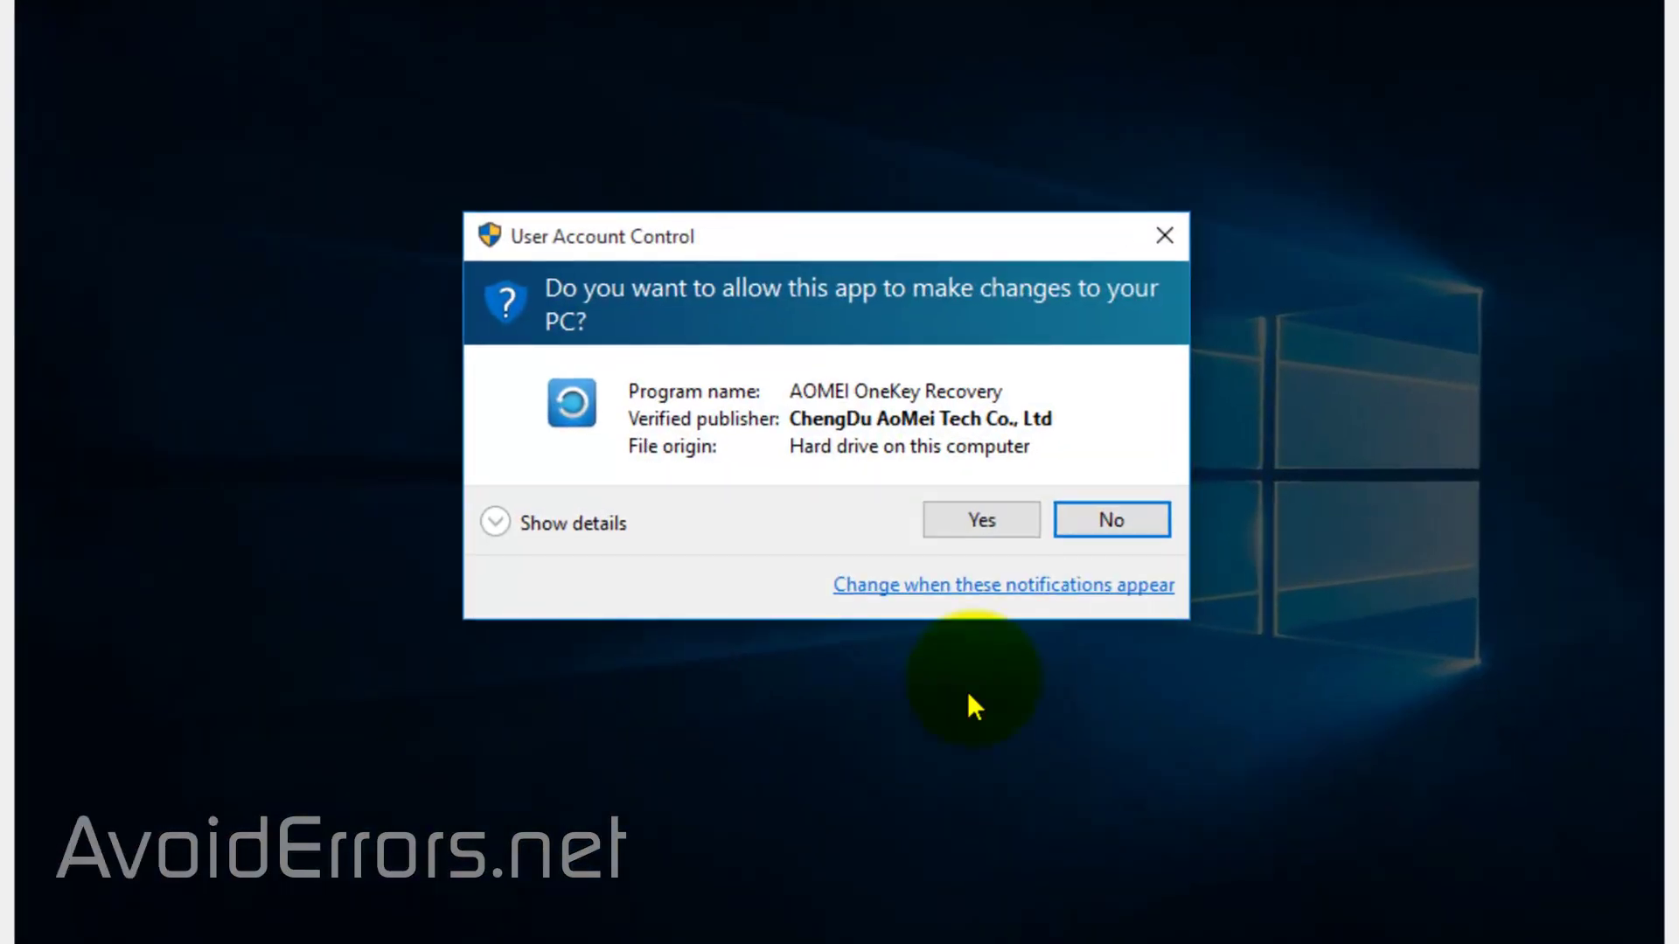
click(1024, 528)
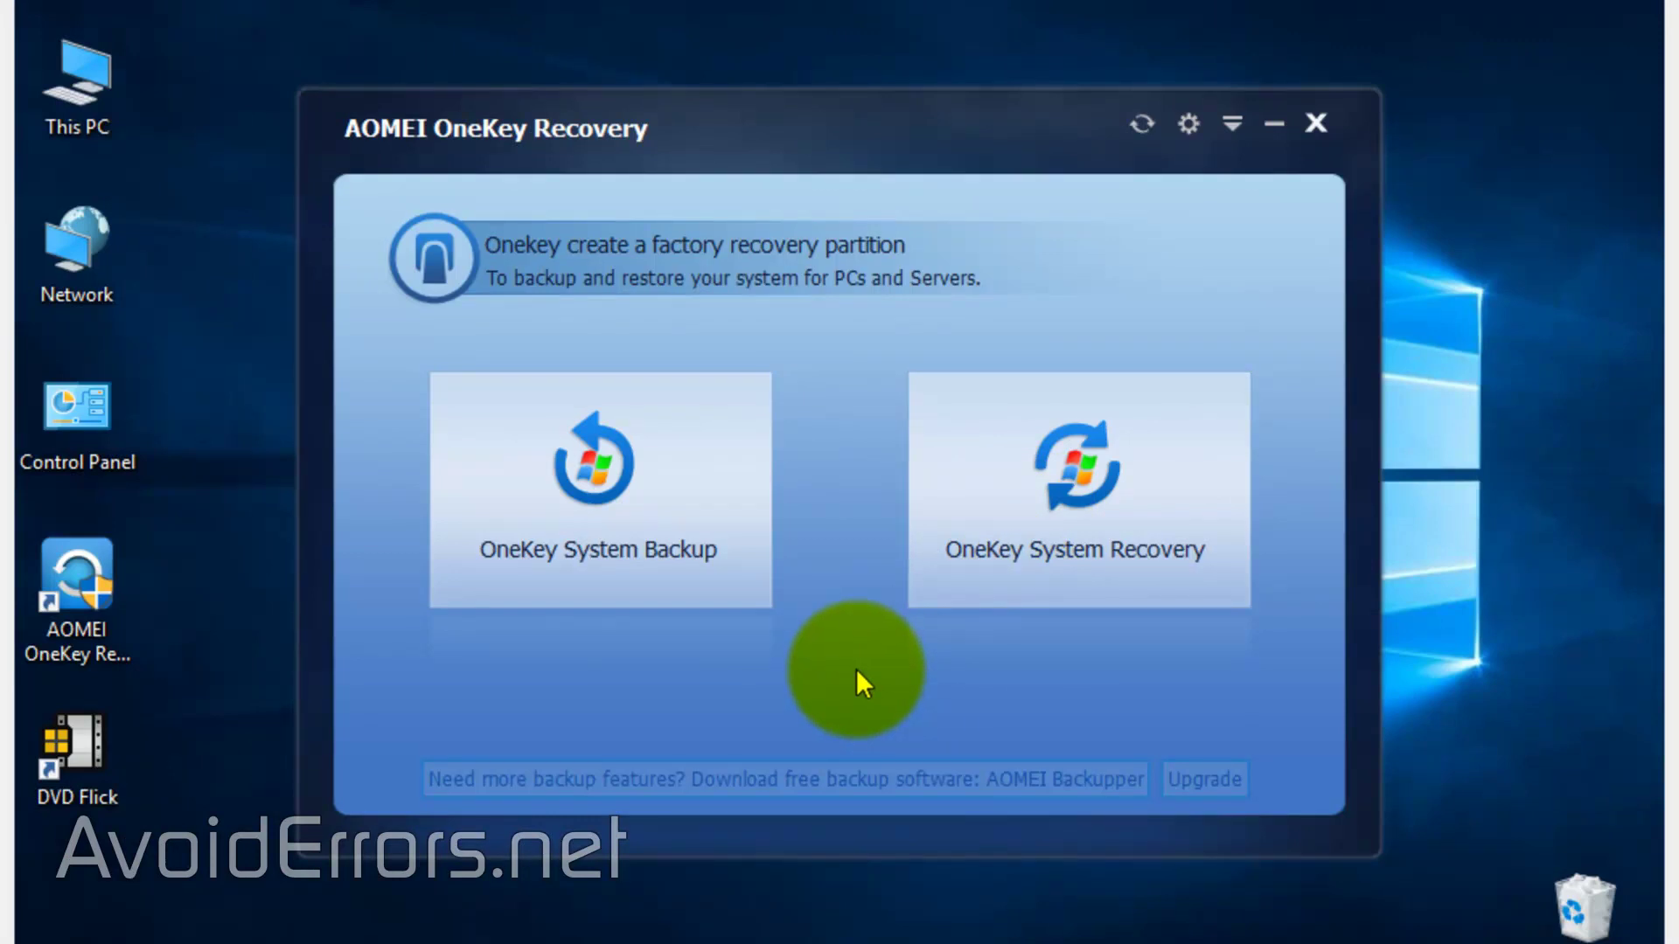
Set up a OneKey System Backup to the AOMEI recovery partition on C: and start it
click(703, 605)
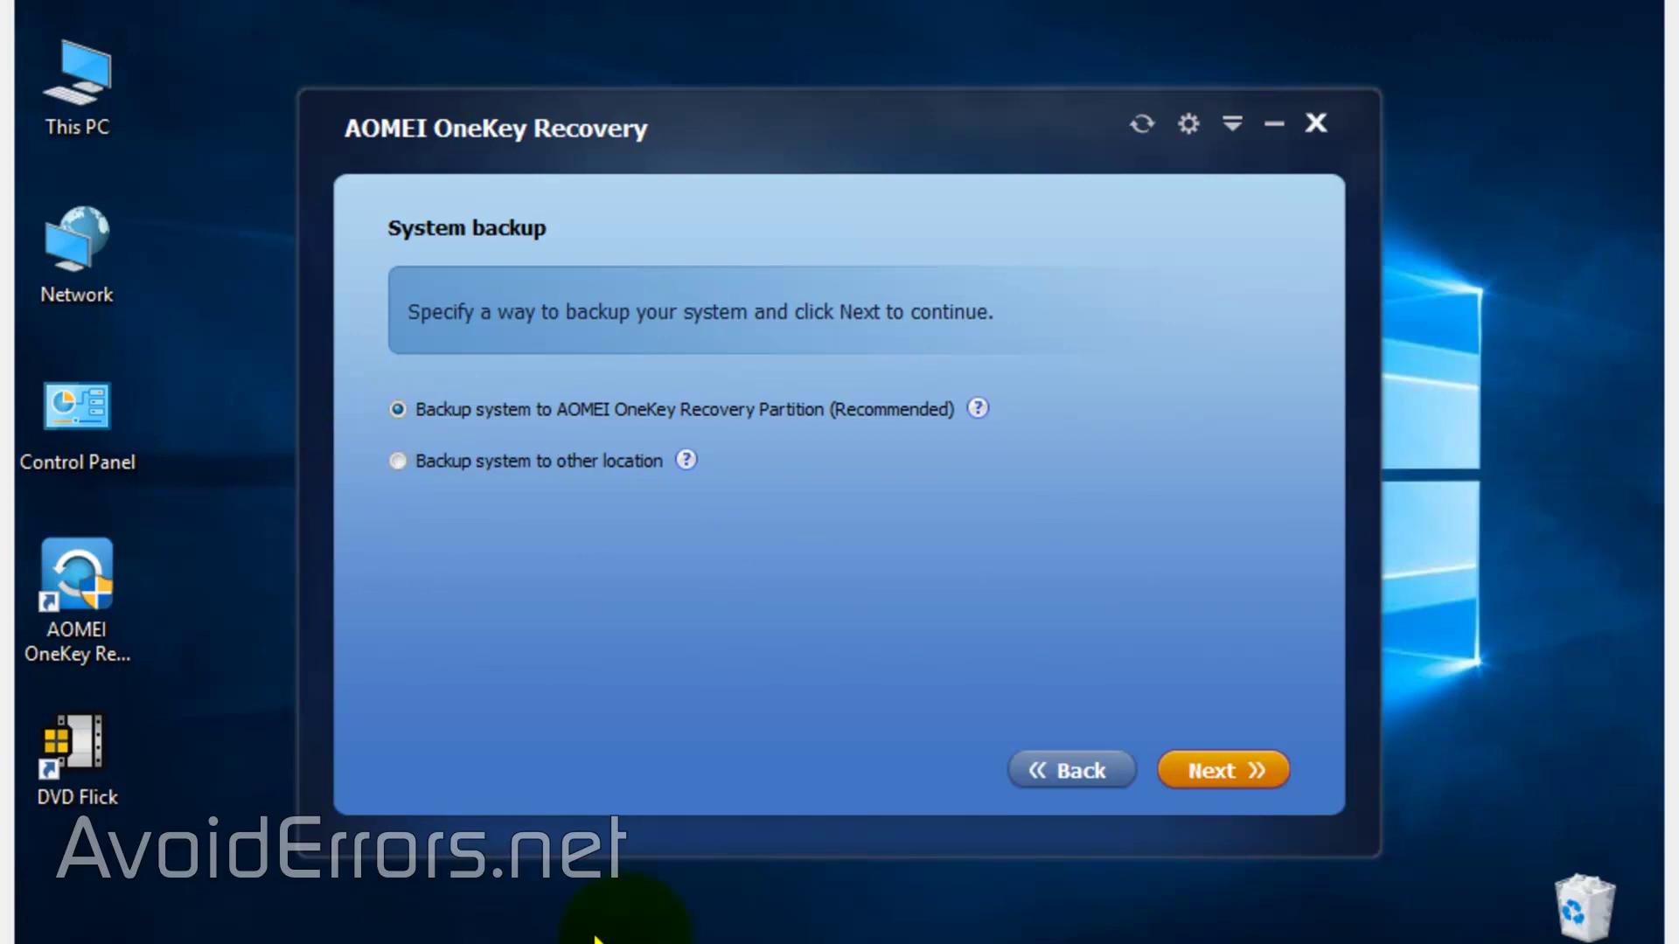
click(1183, 773)
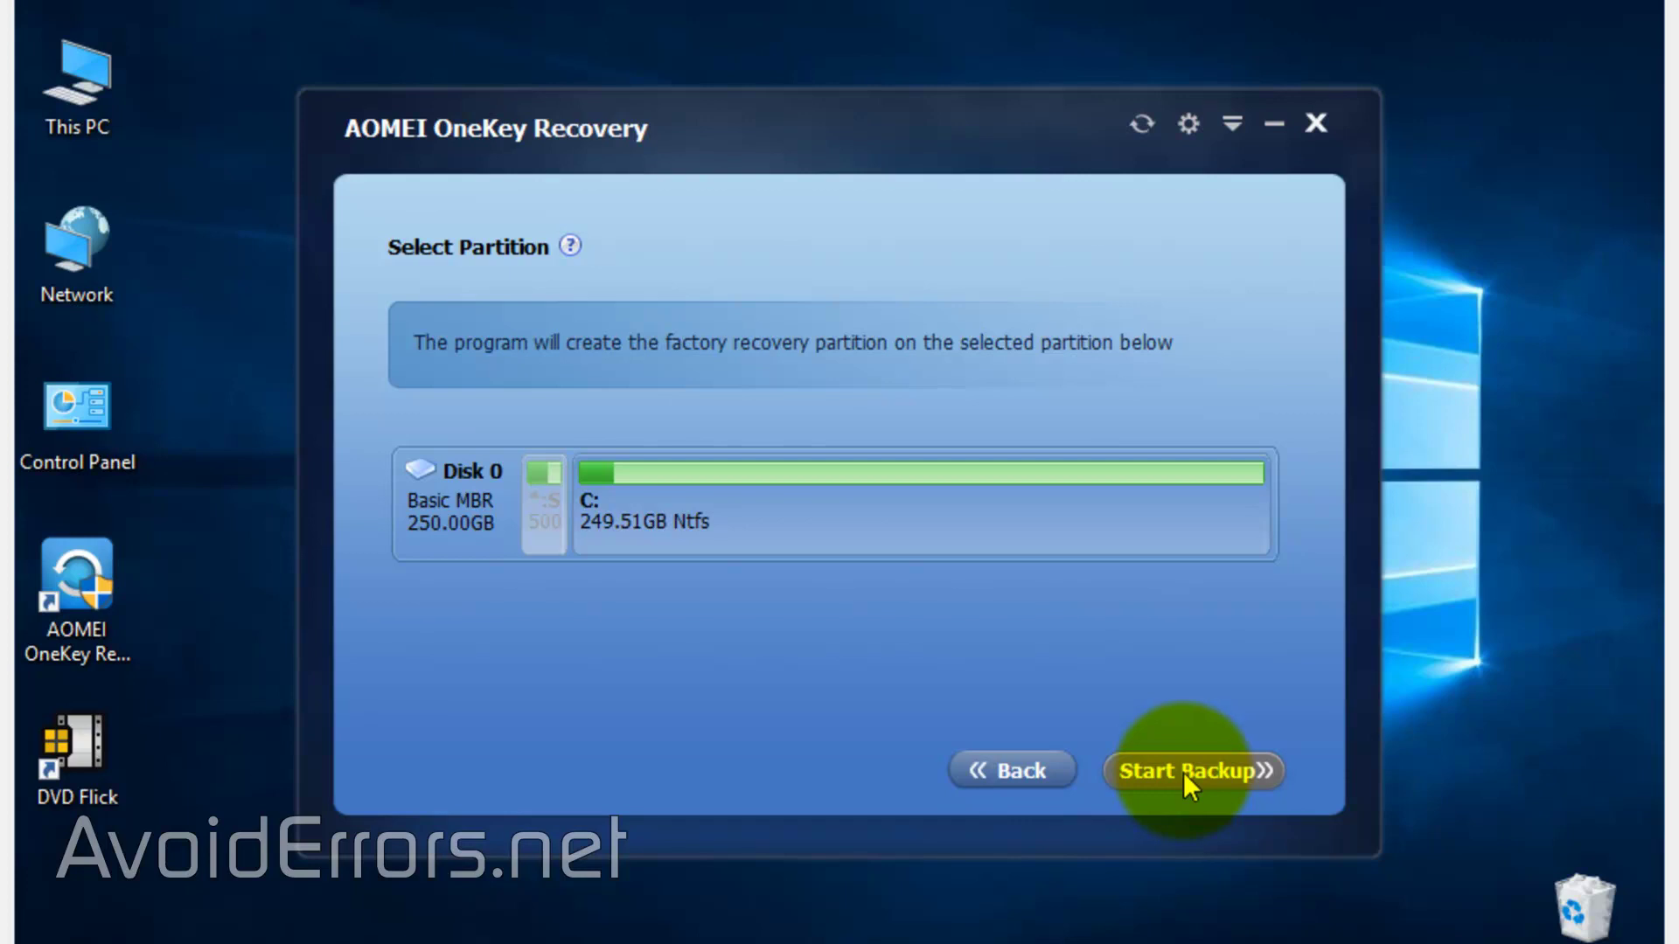
click(1193, 526)
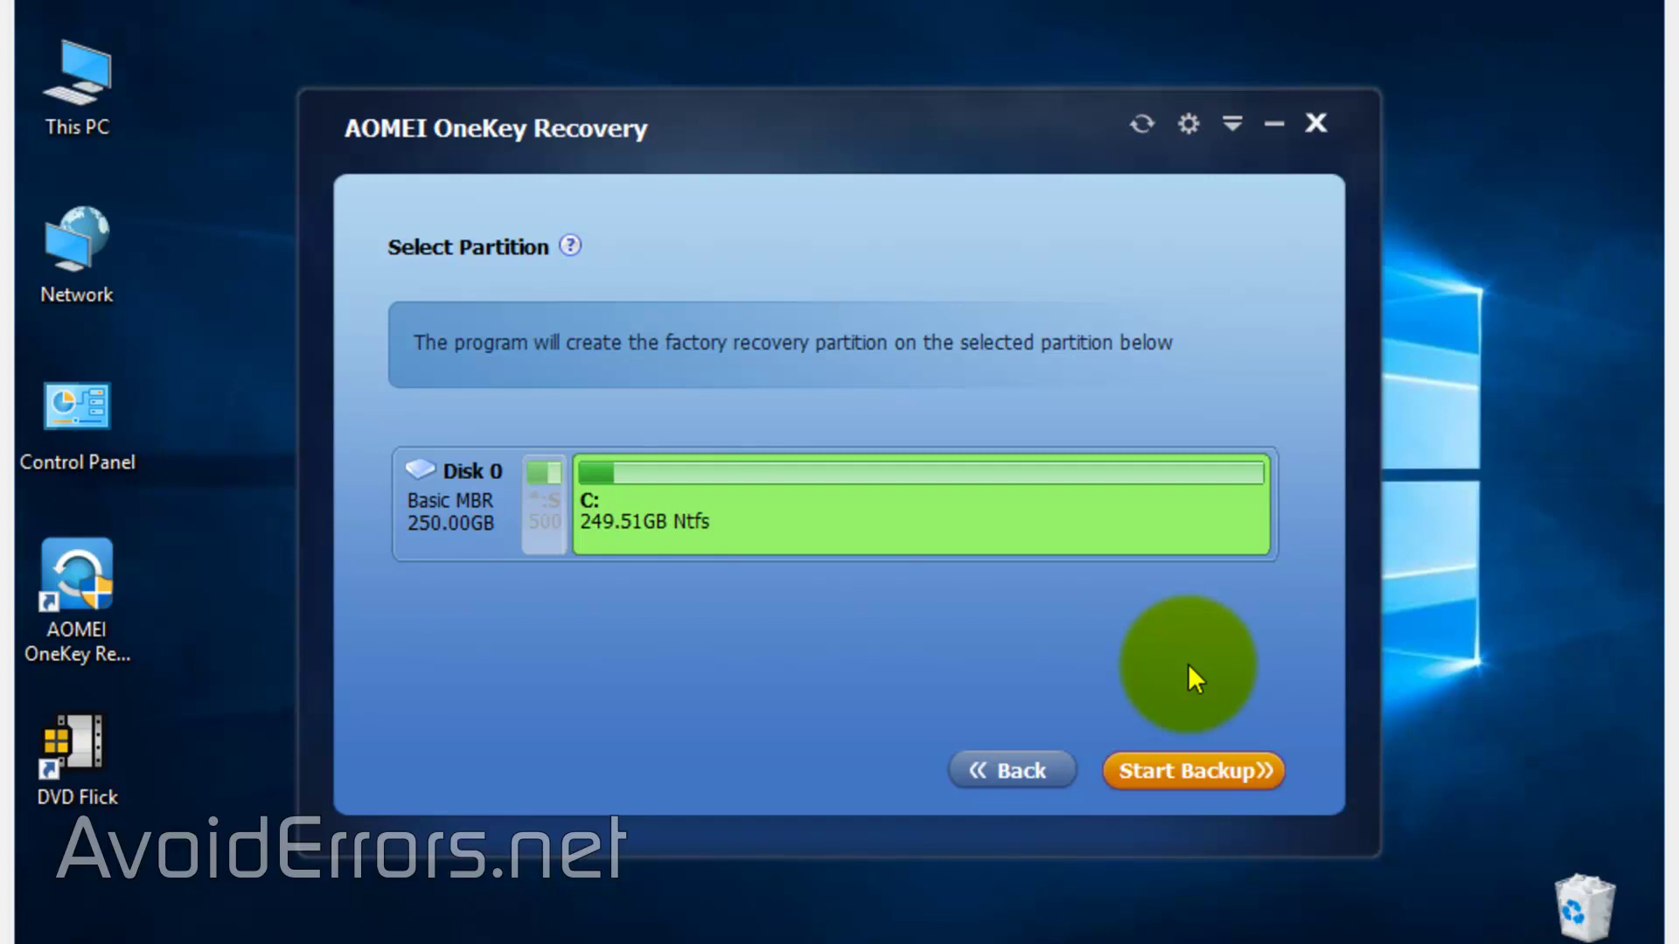
click(1172, 777)
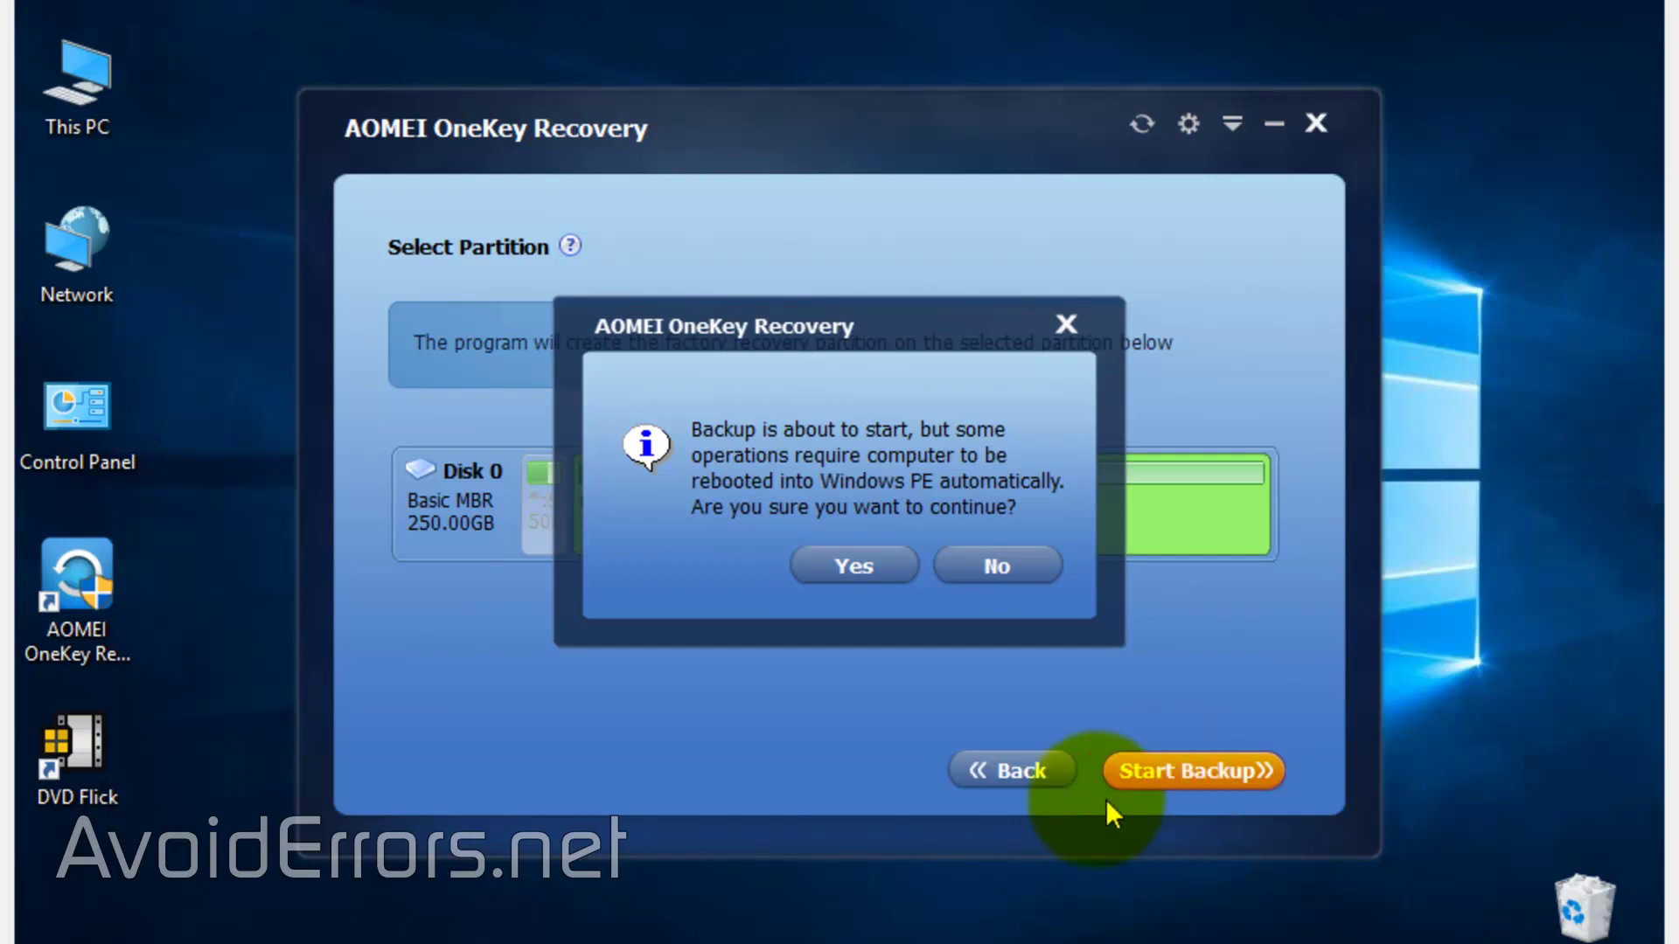
Confirm the Windows PE reboot for the backup, then accept completion and restart
click(901, 568)
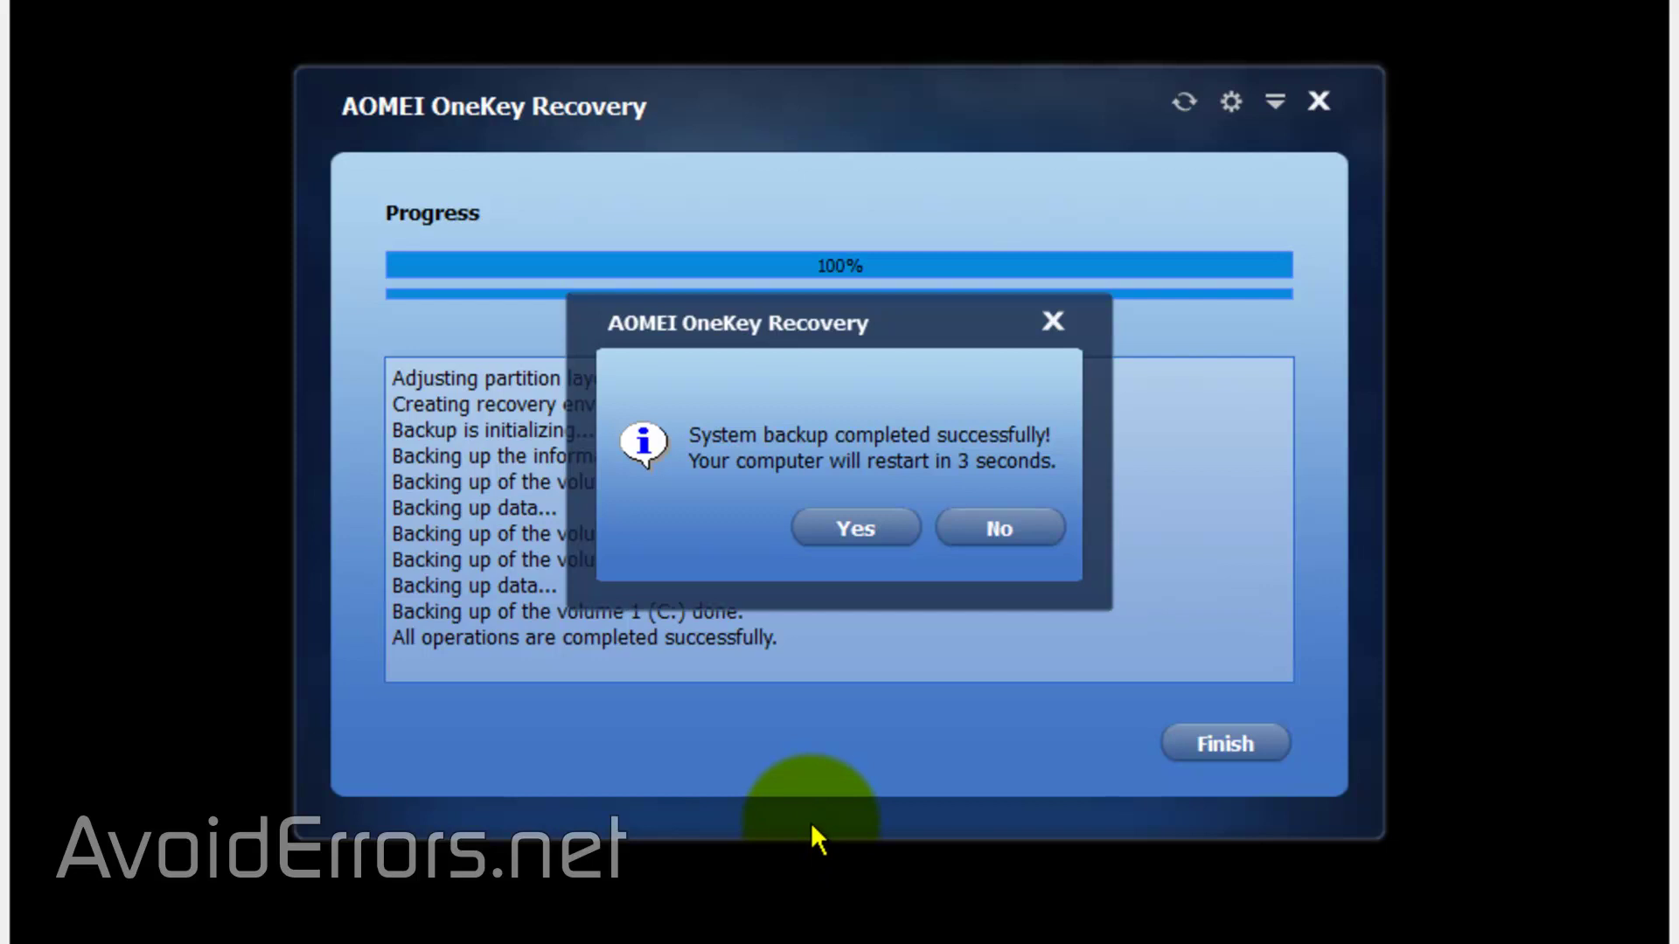
click(871, 541)
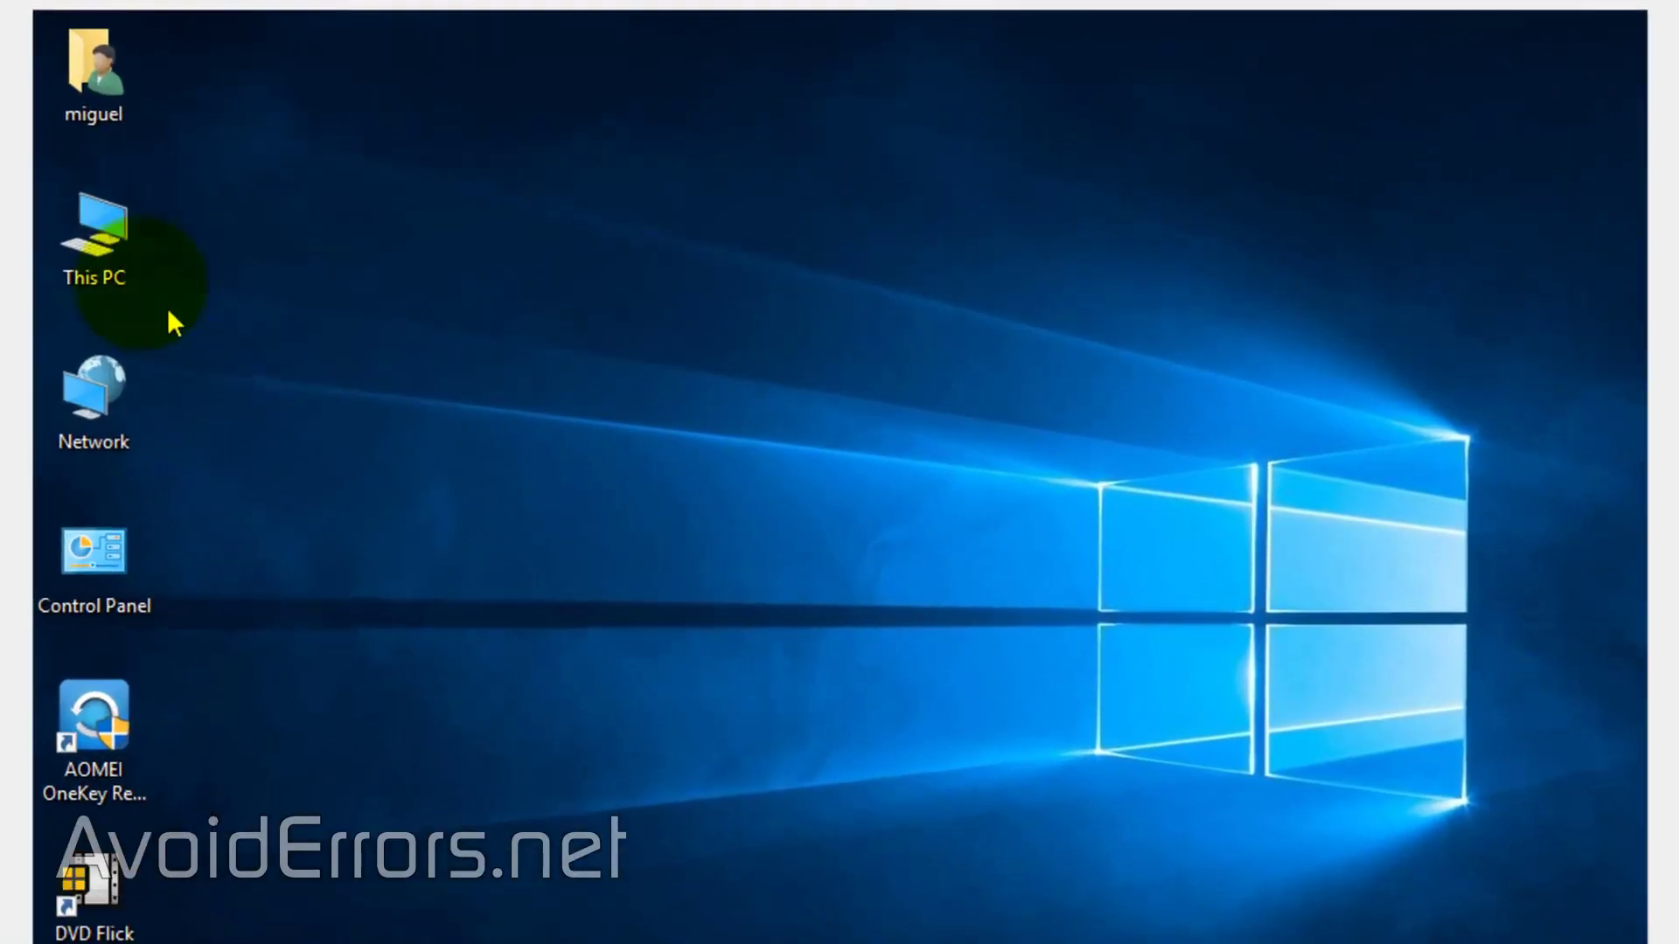
right_click(91, 255)
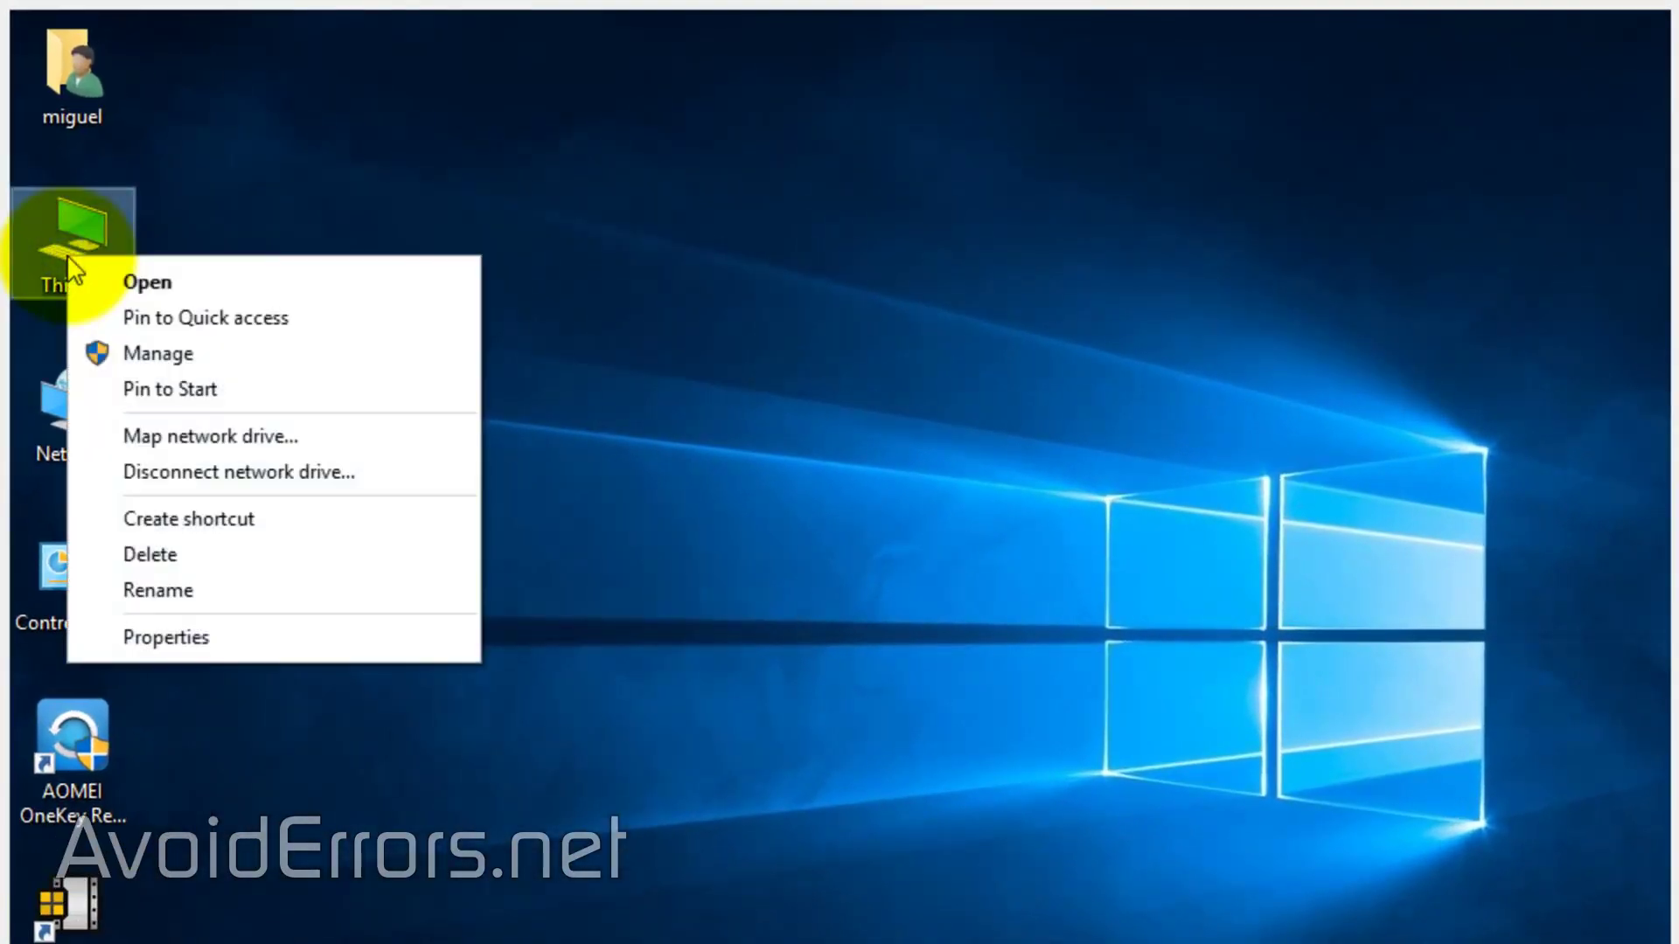
click(102, 353)
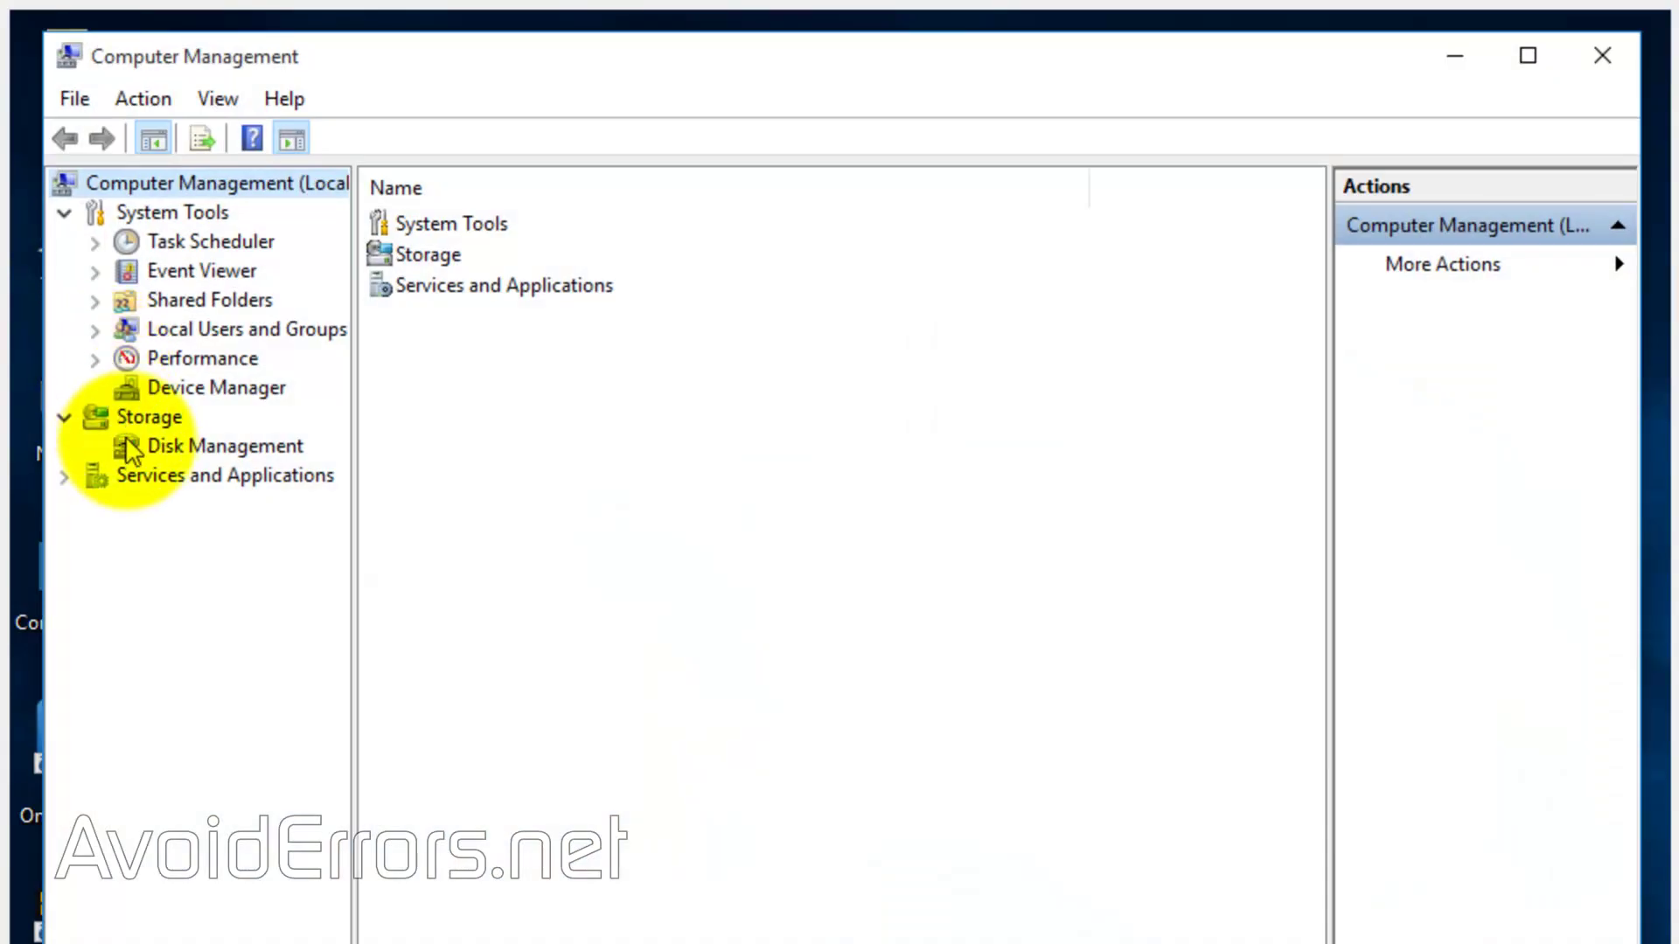
click(129, 447)
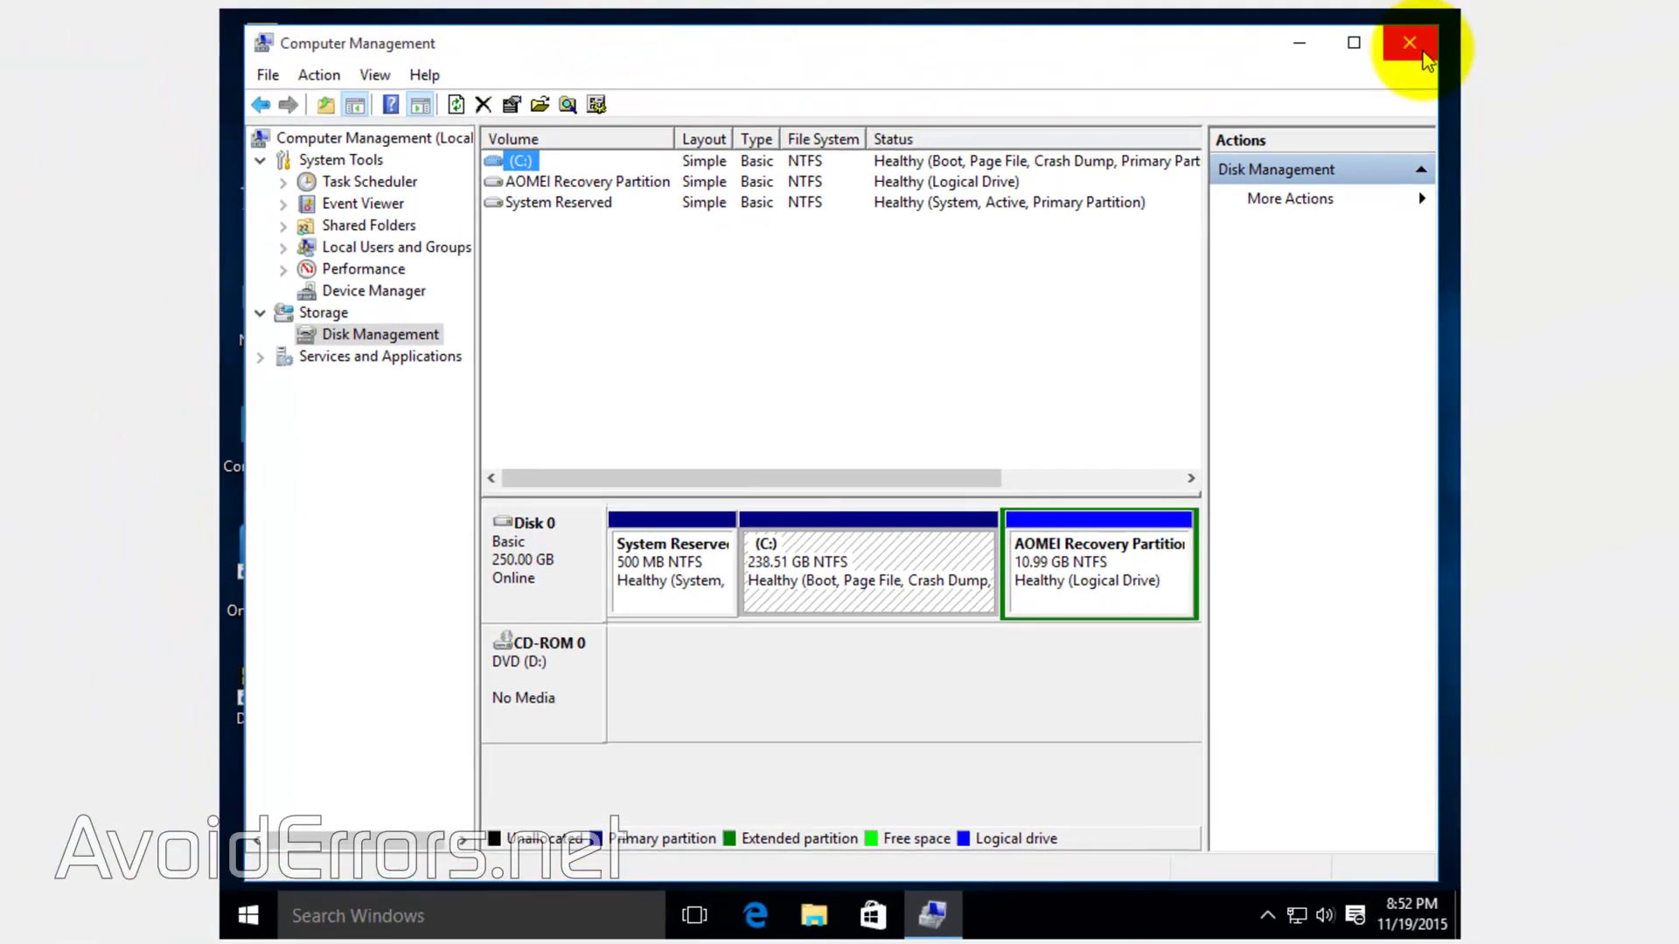
click(1409, 44)
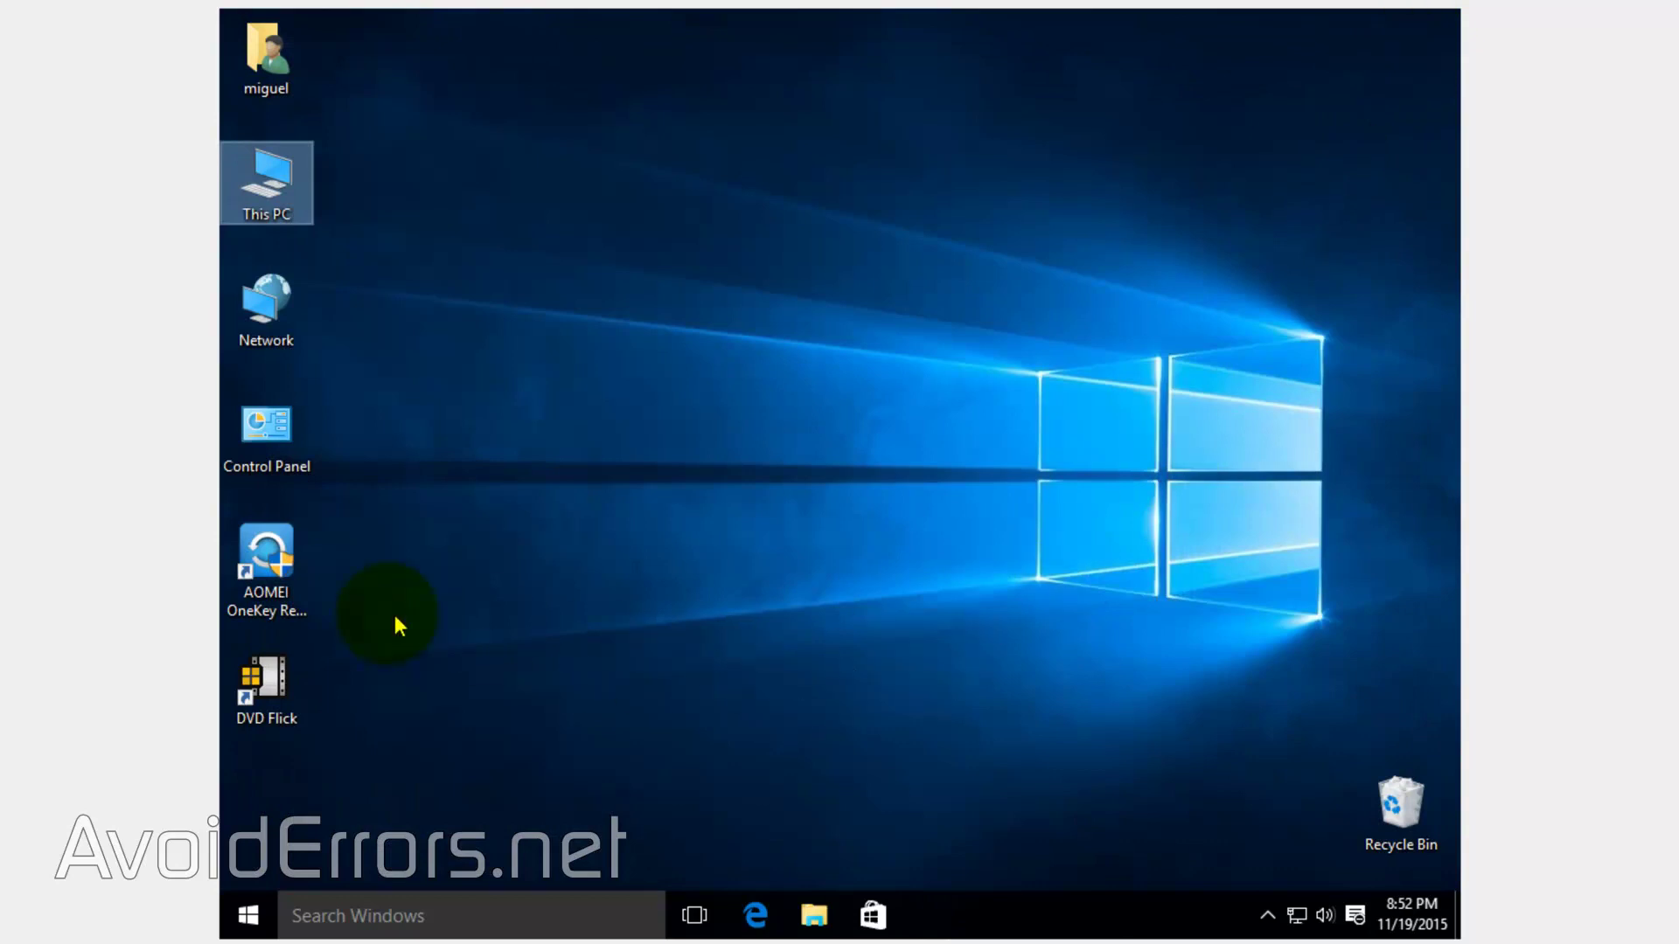
Relaunch AOMEI OneKey Recovery from the desktop shortcut and approve the UAC prompt
double_click(270, 556)
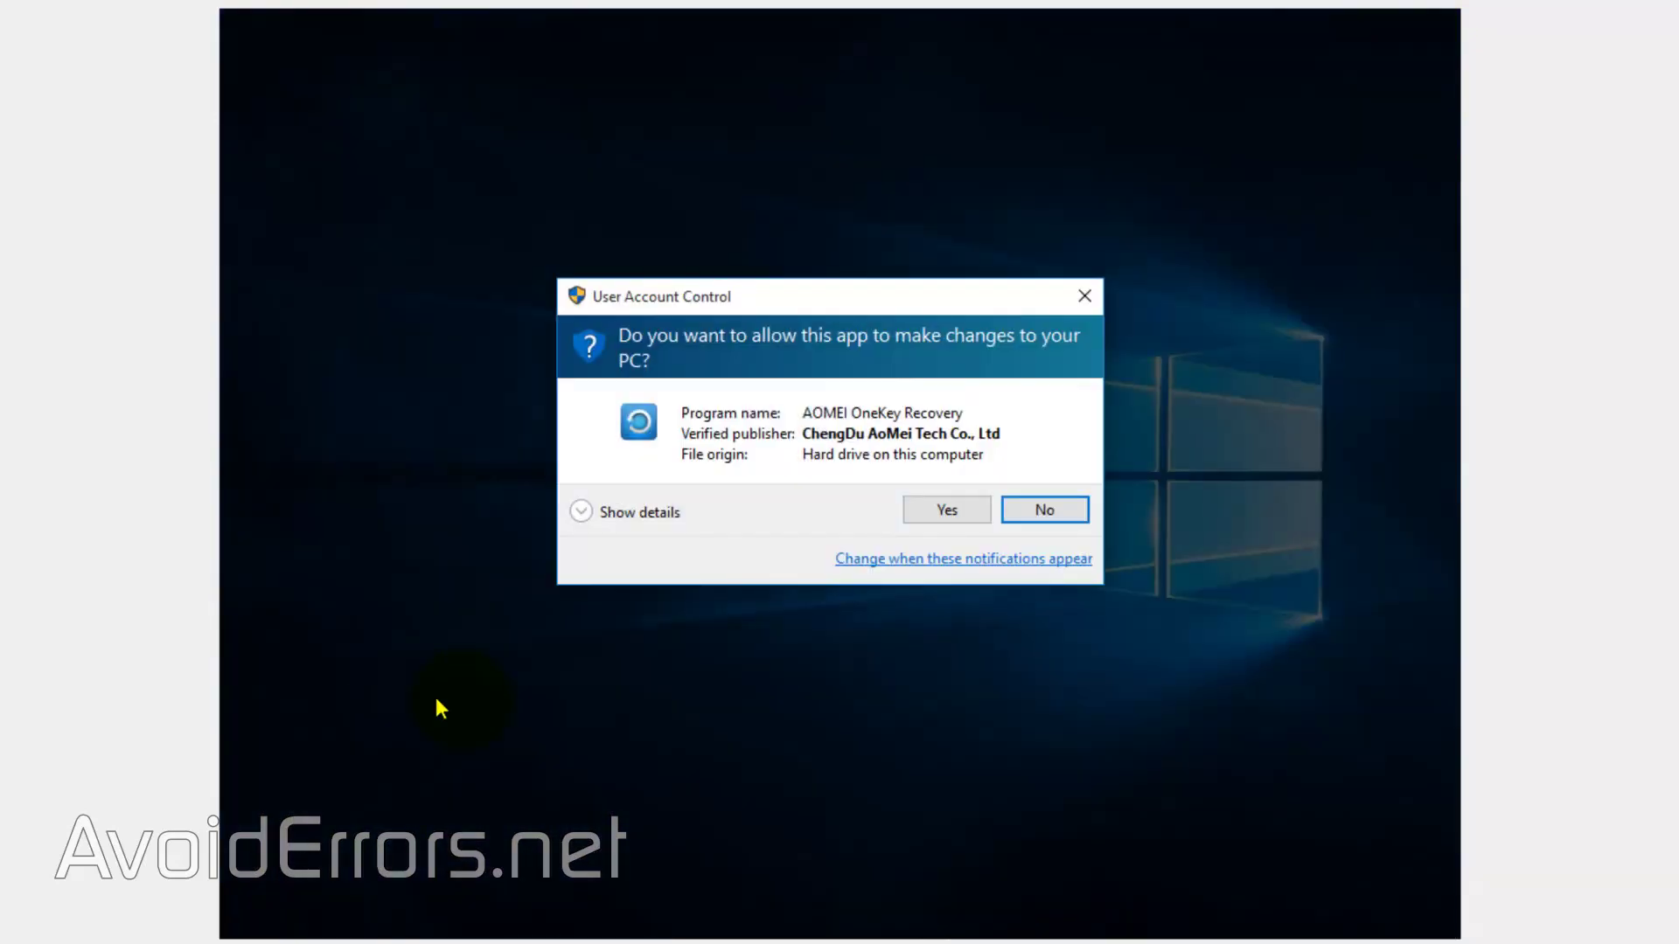
click(970, 513)
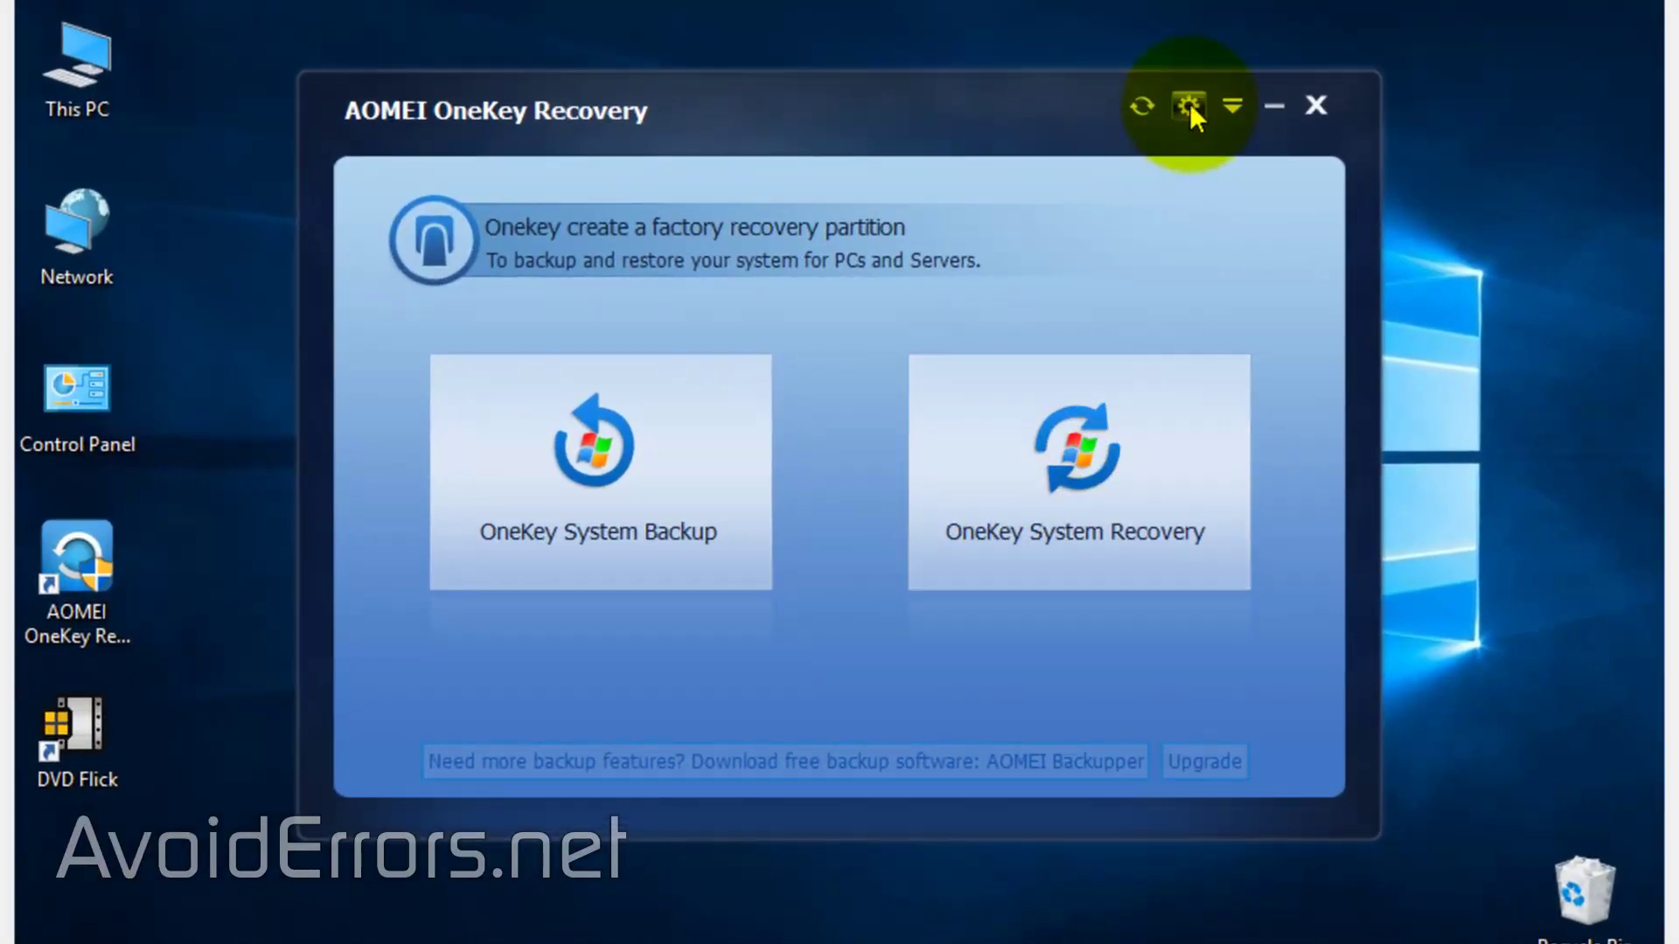
In boot Settings, keep F11 and the boot-time notice, untick the Windows Boot Manager entry, and save
click(1122, 188)
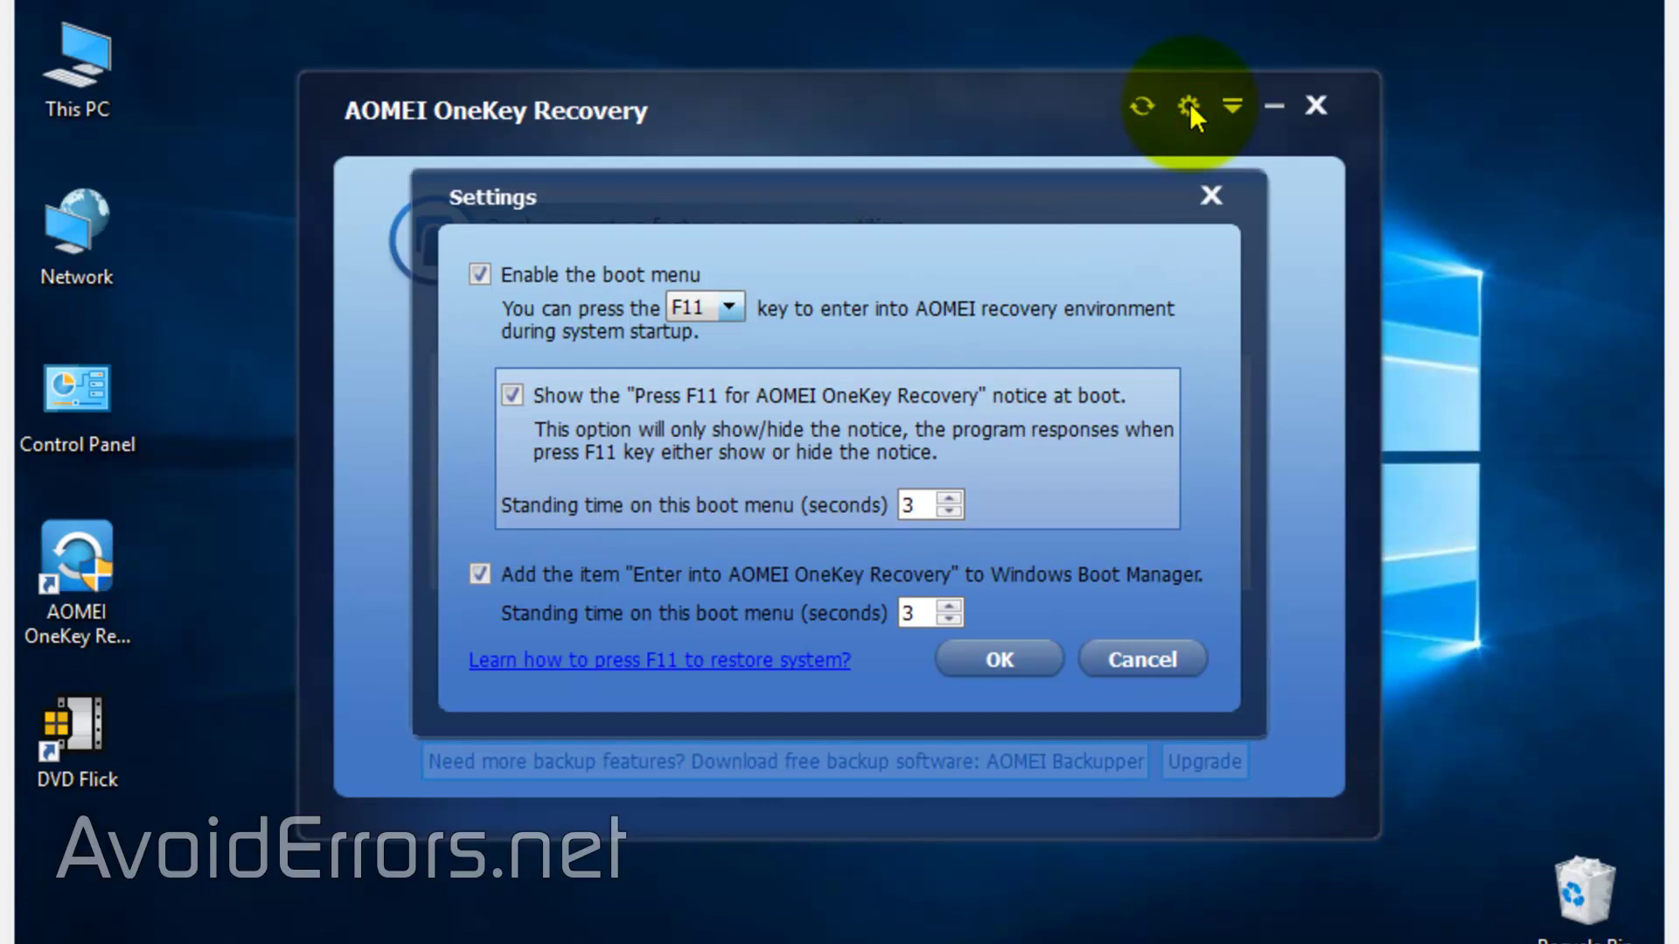
click(737, 307)
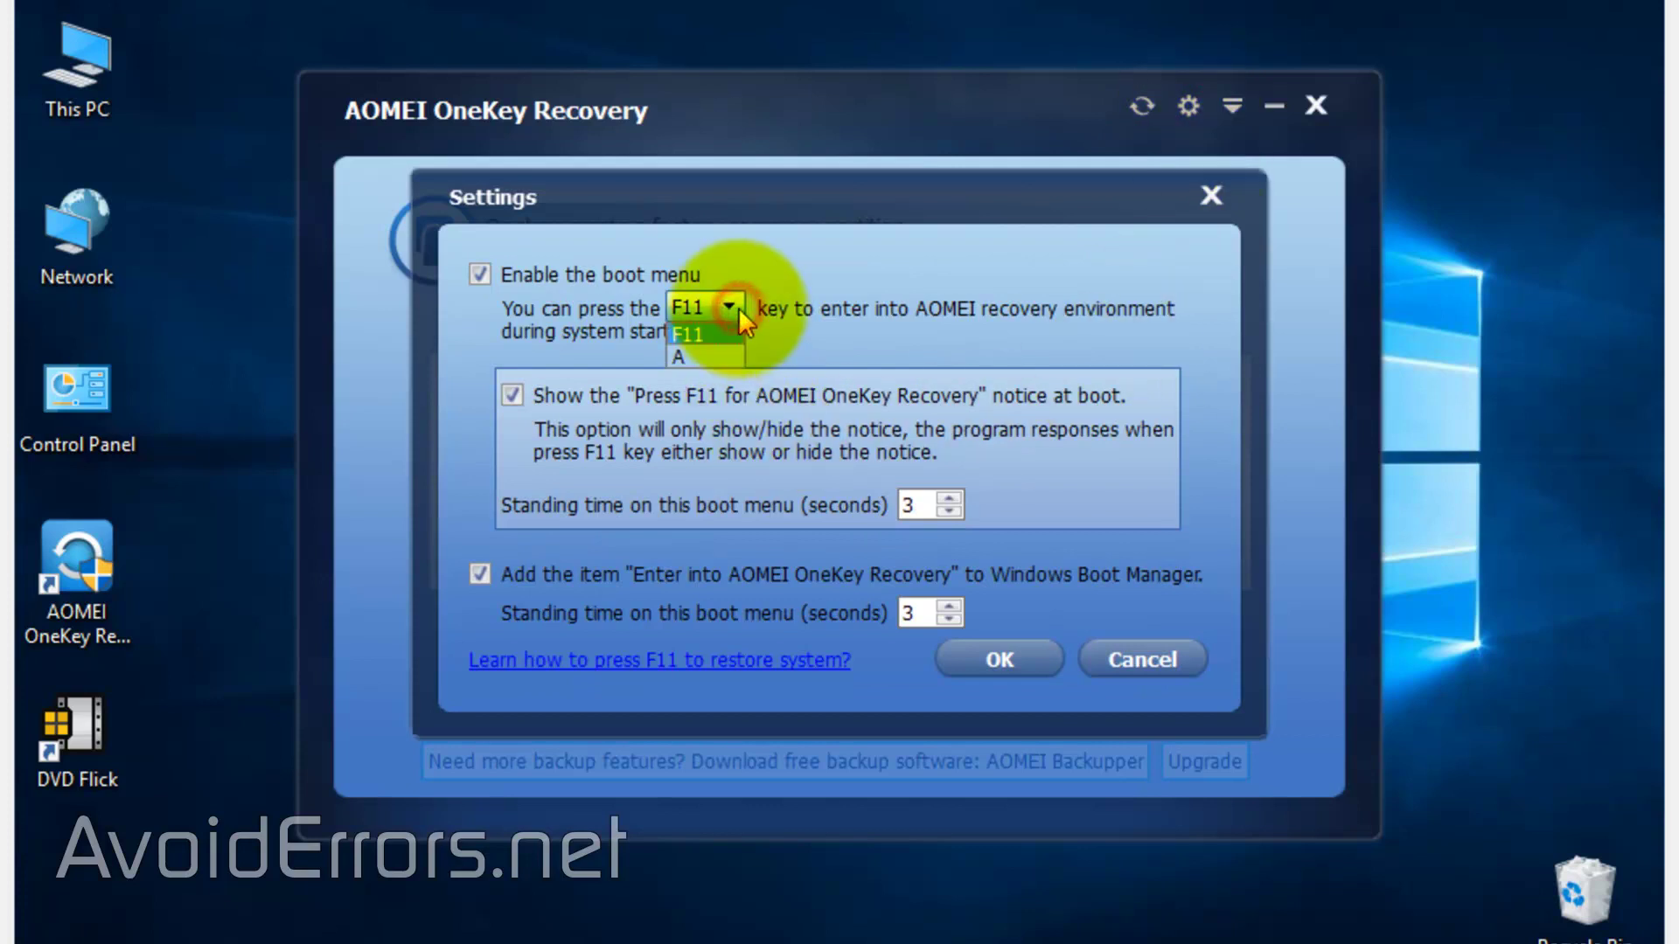
click(739, 308)
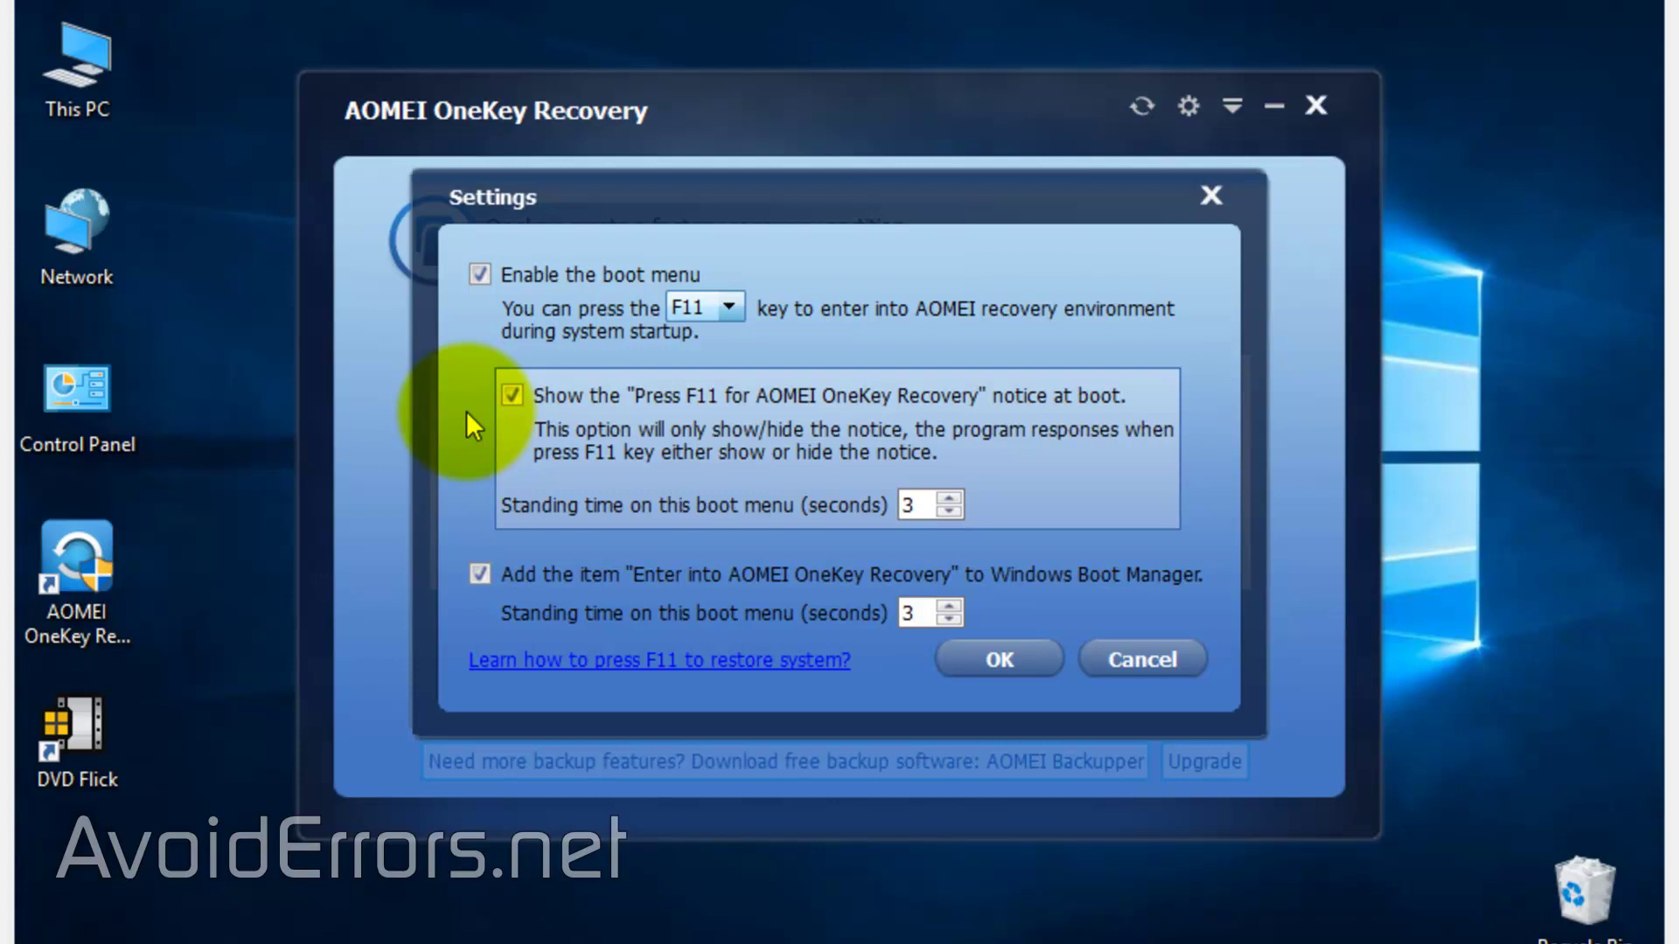
click(512, 395)
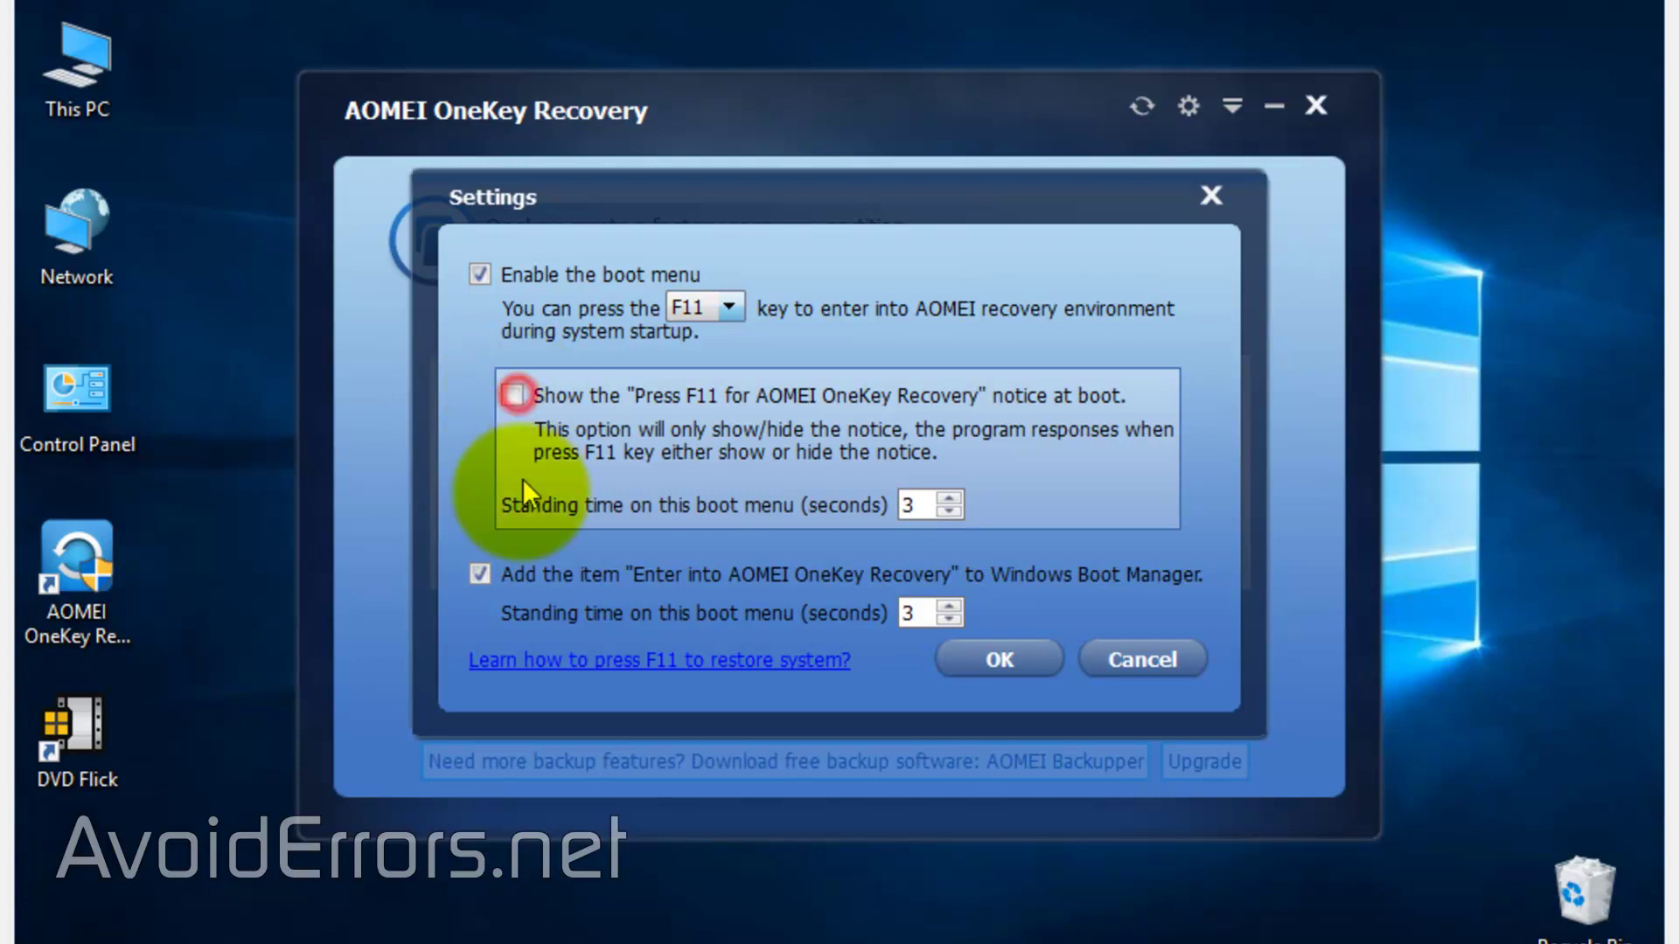
click(479, 574)
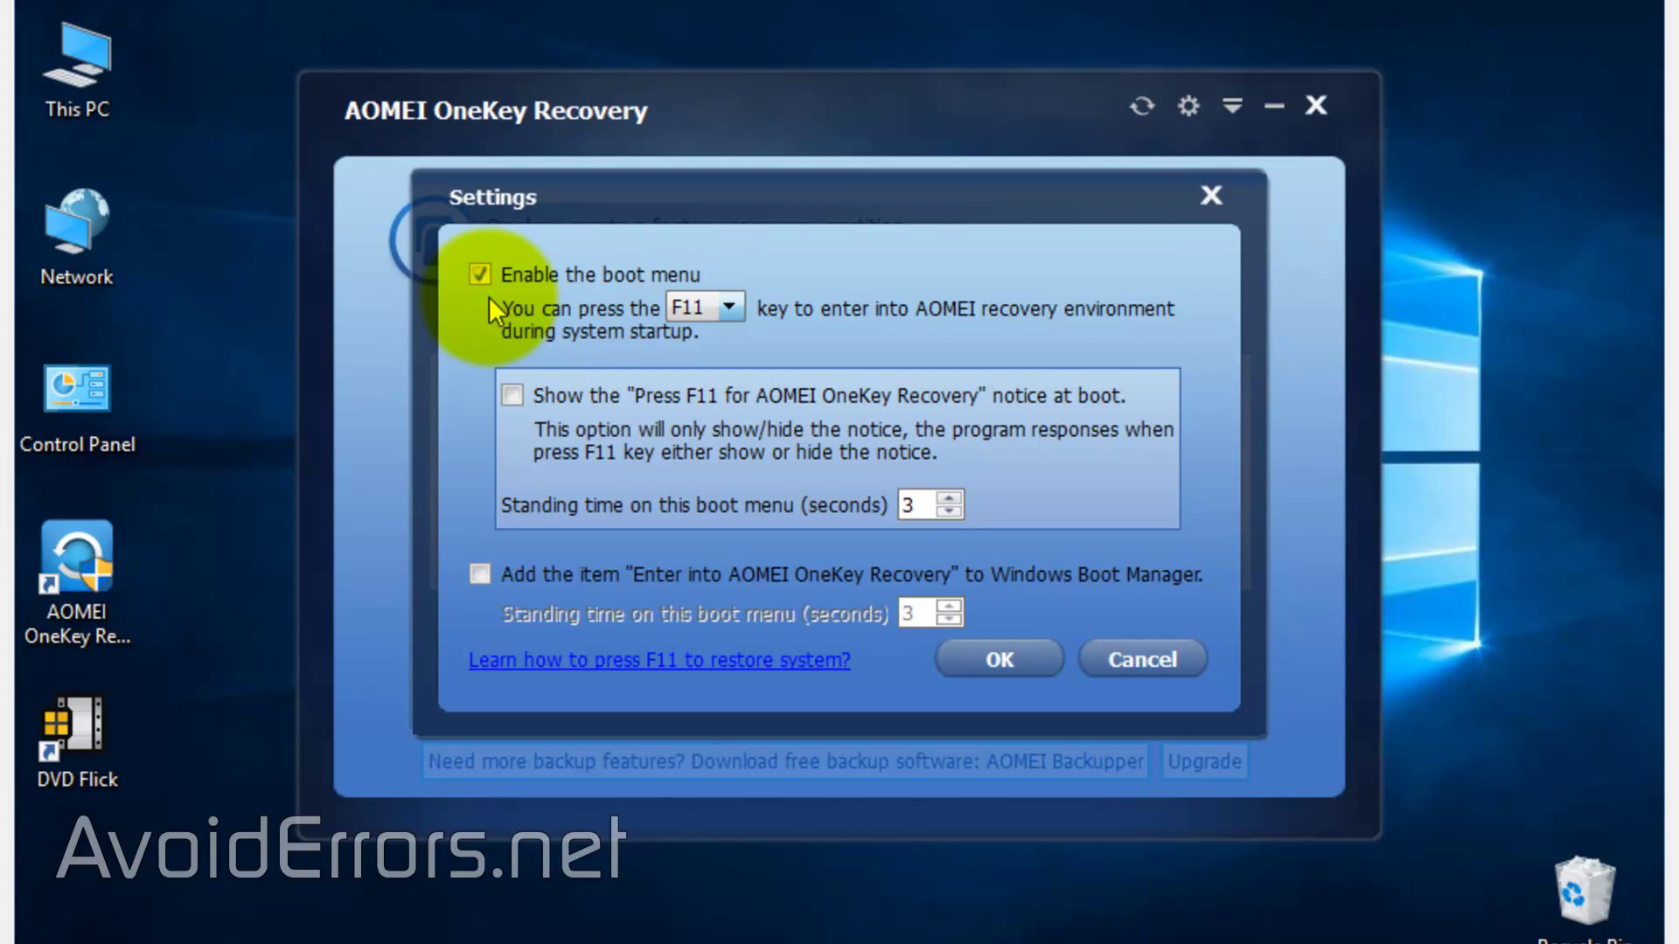
click(512, 396)
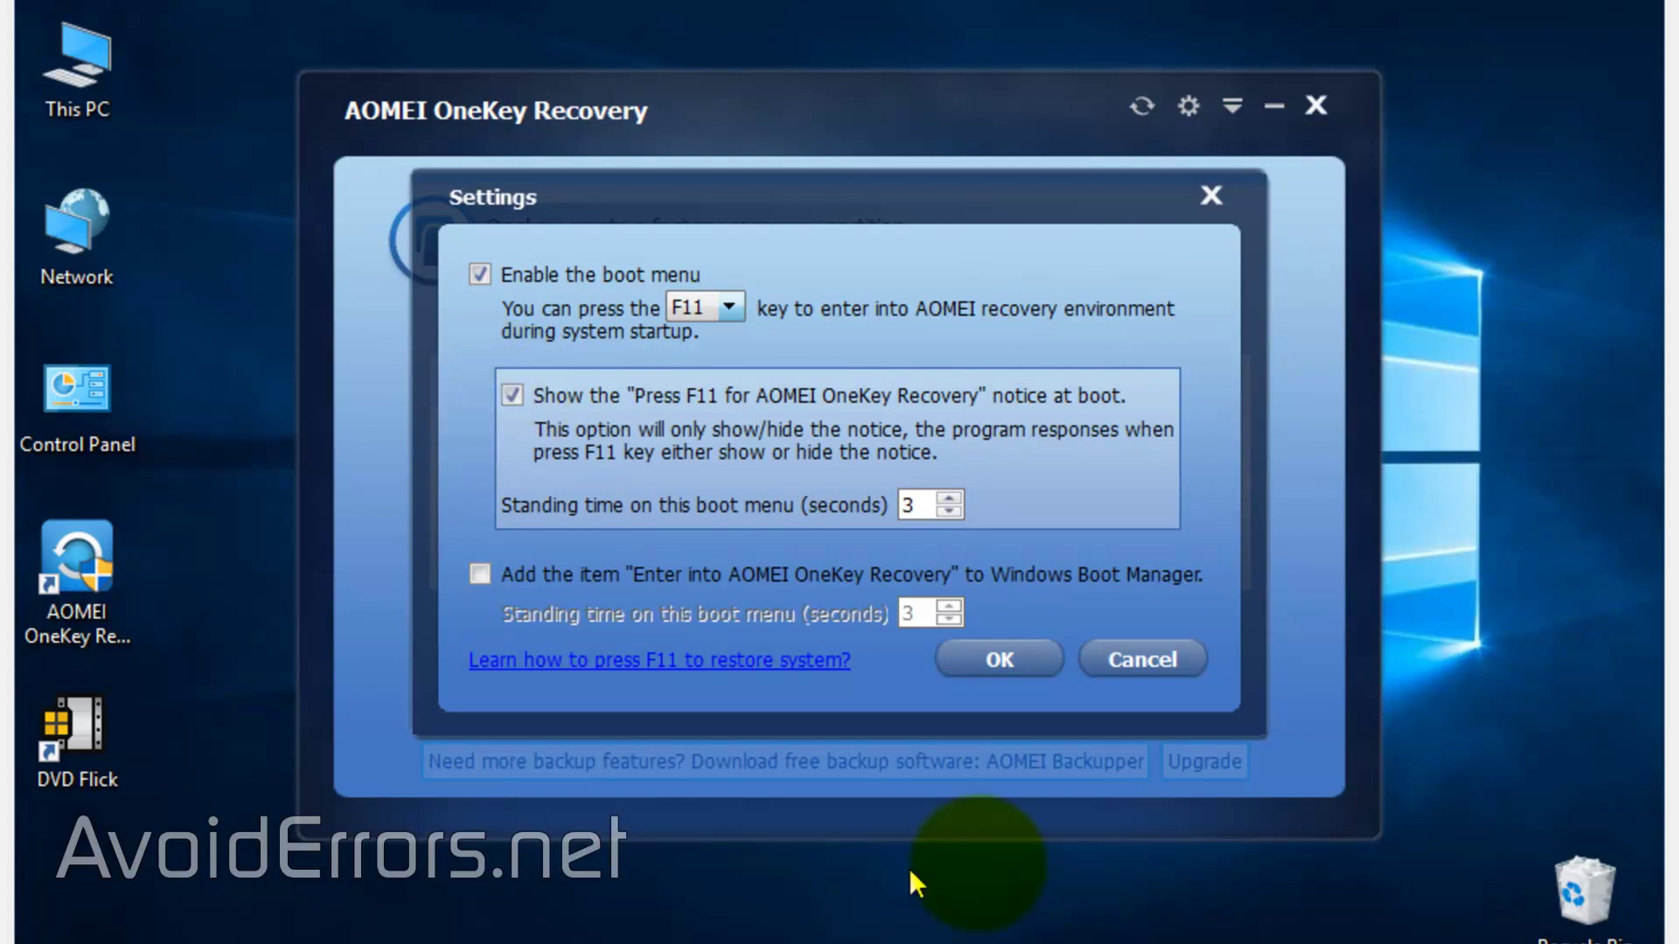
click(1037, 667)
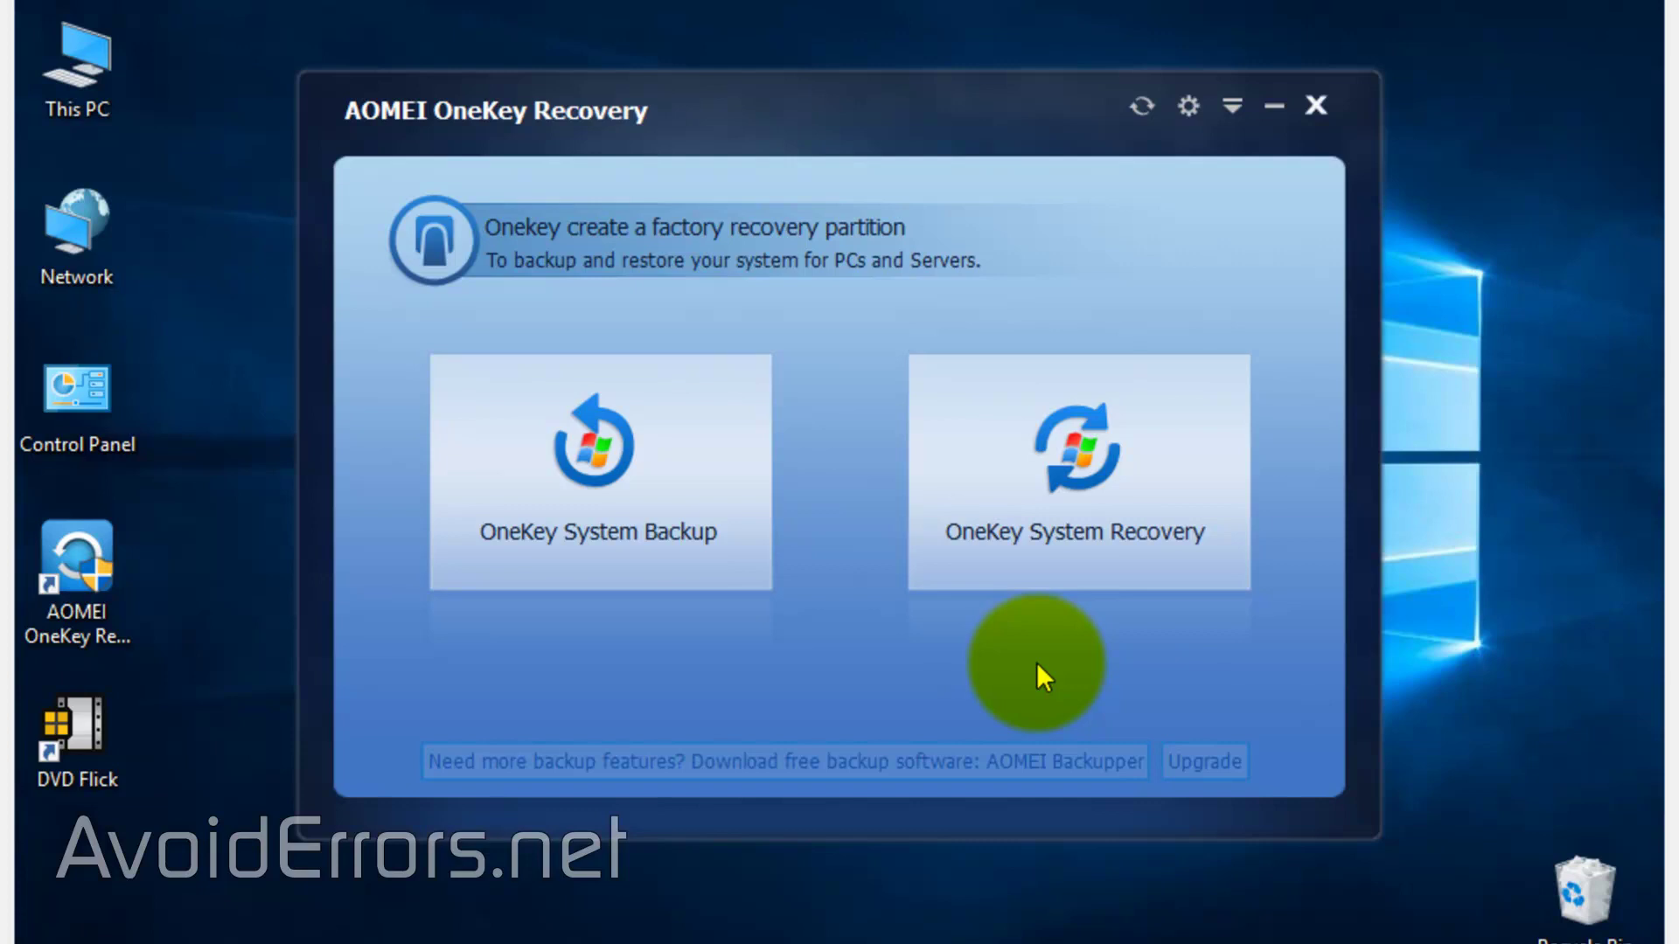
Look at OneKey System Recovery's image-file option, cancelling the file browser without choosing an image
click(1162, 573)
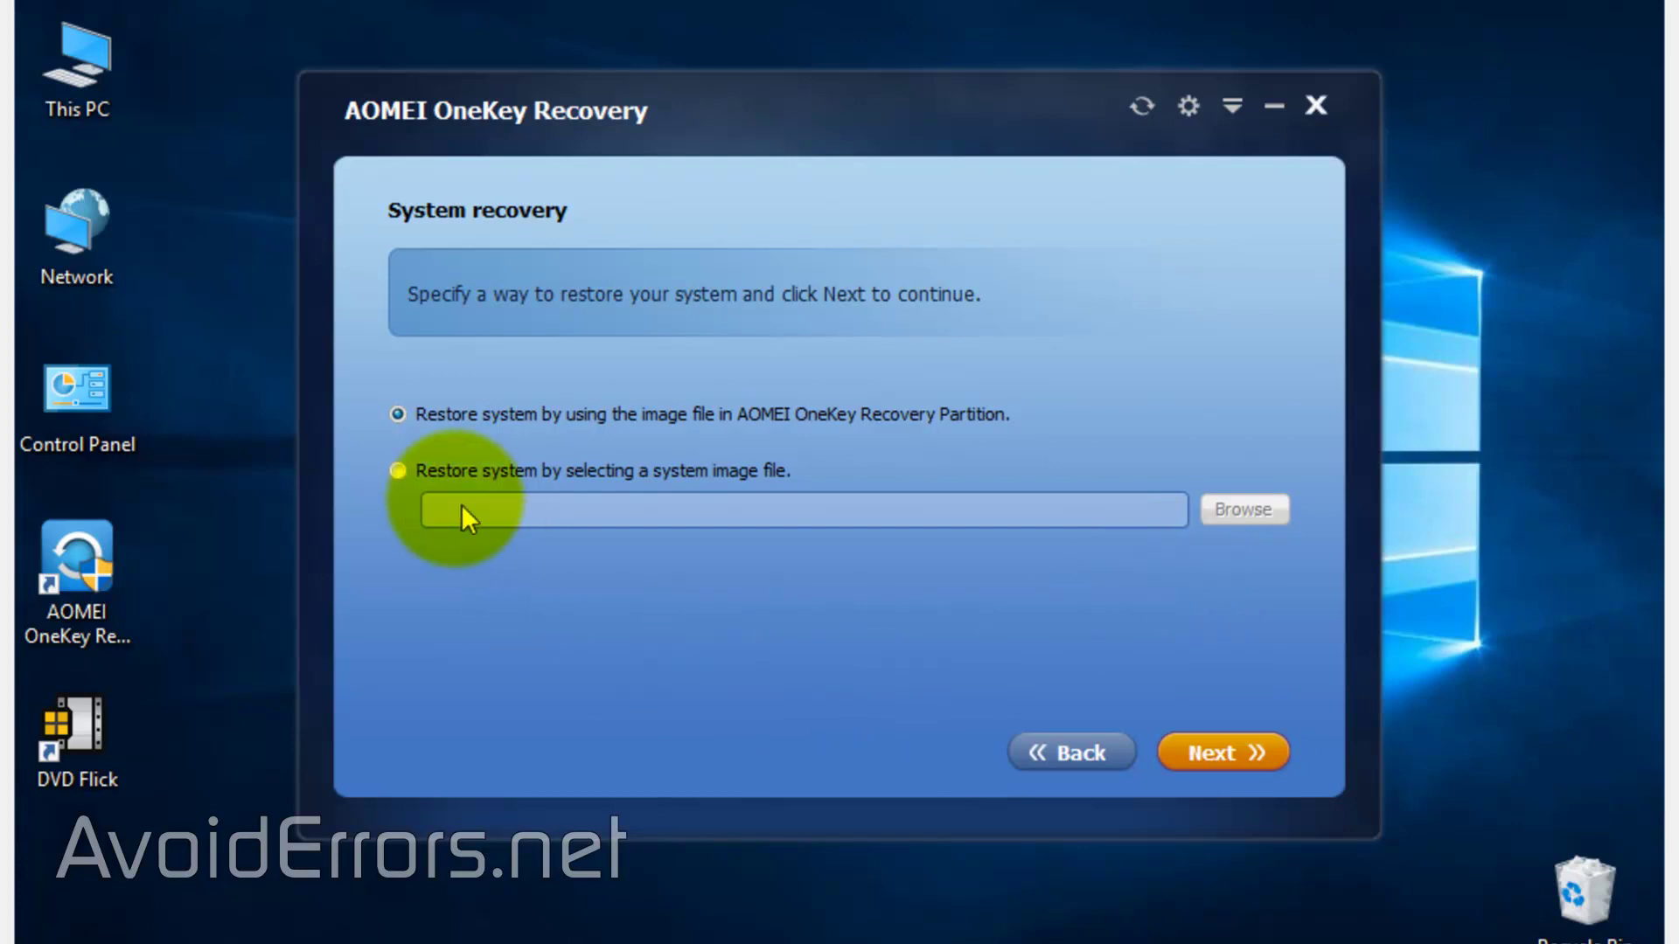
click(396, 471)
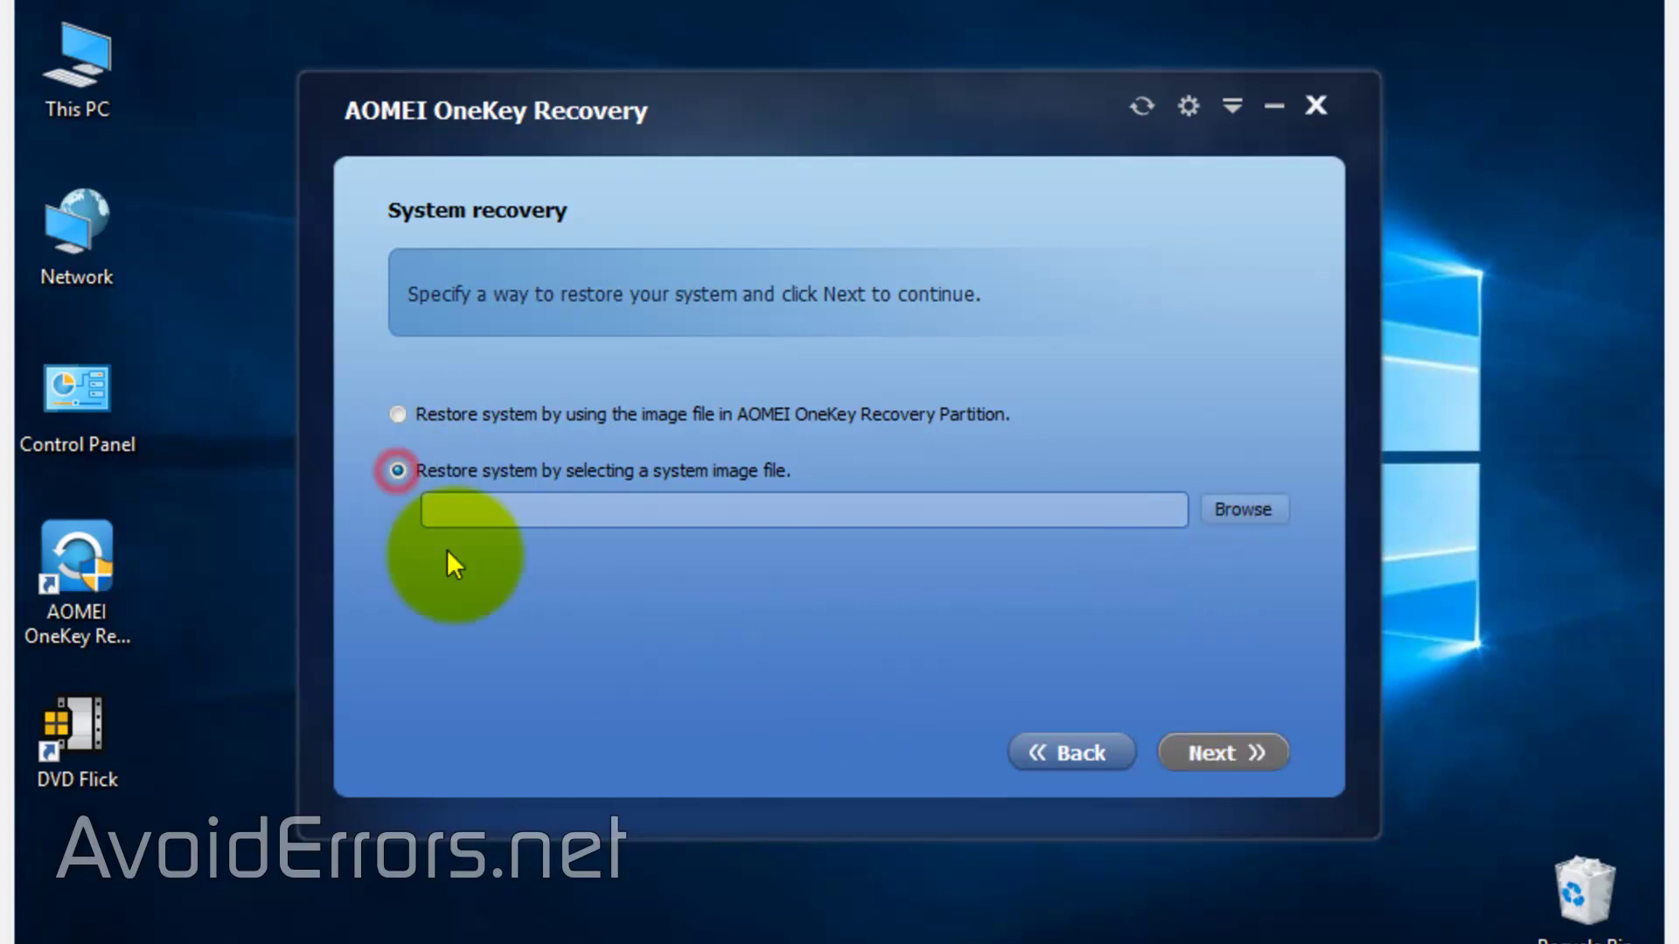
click(1222, 512)
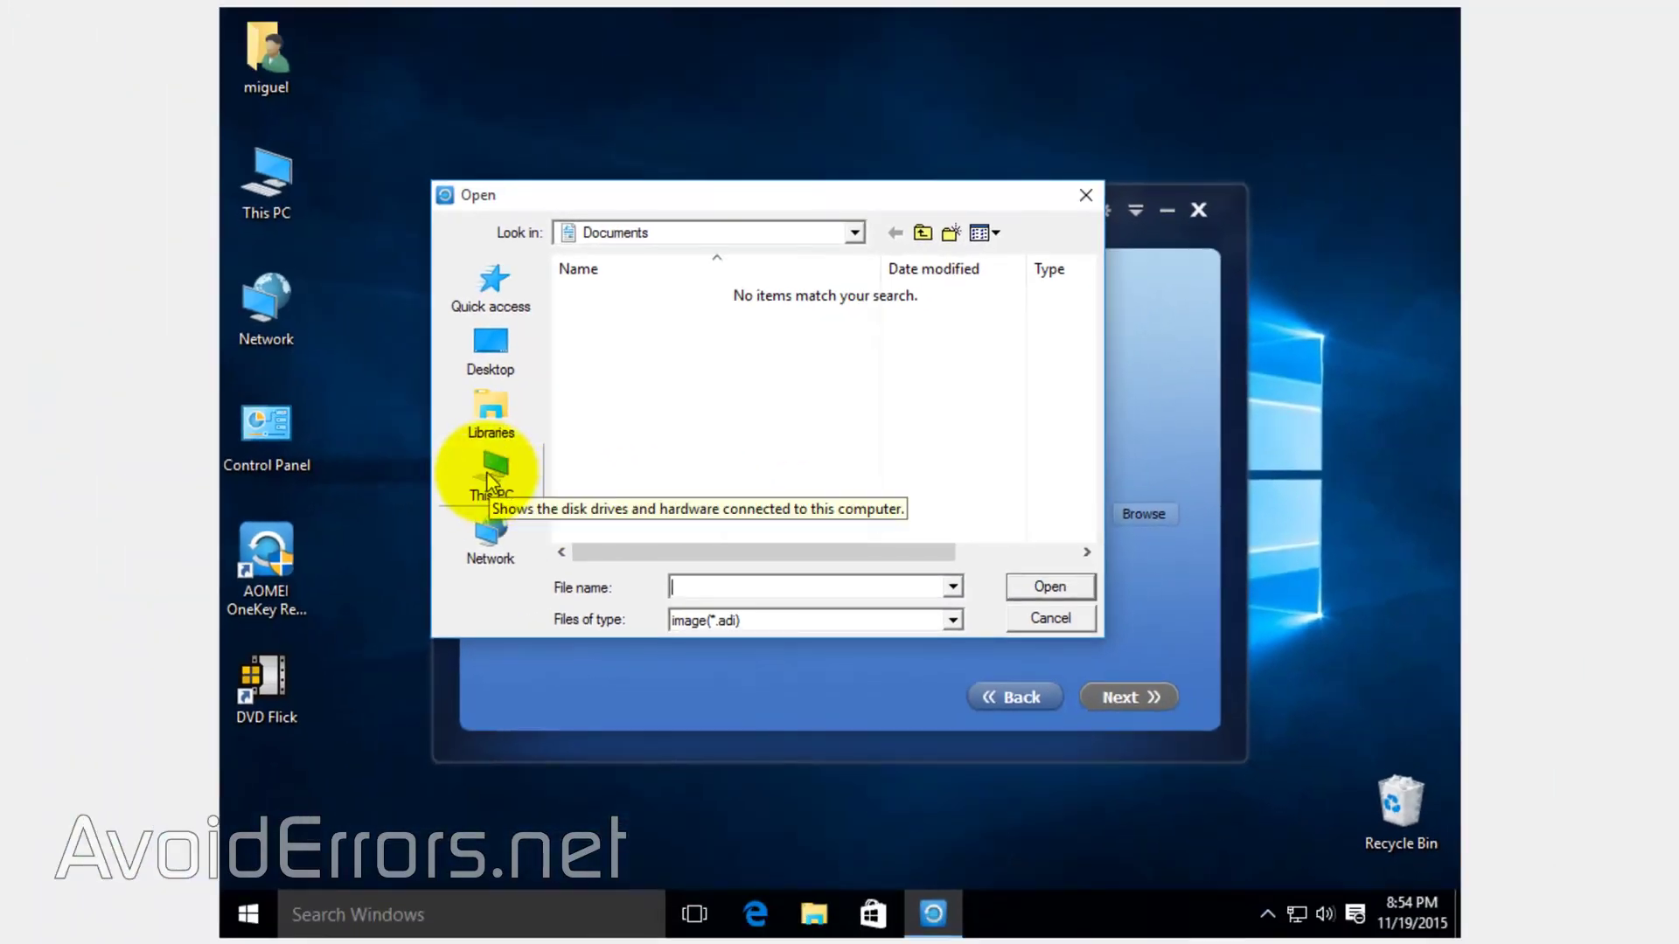
click(1081, 194)
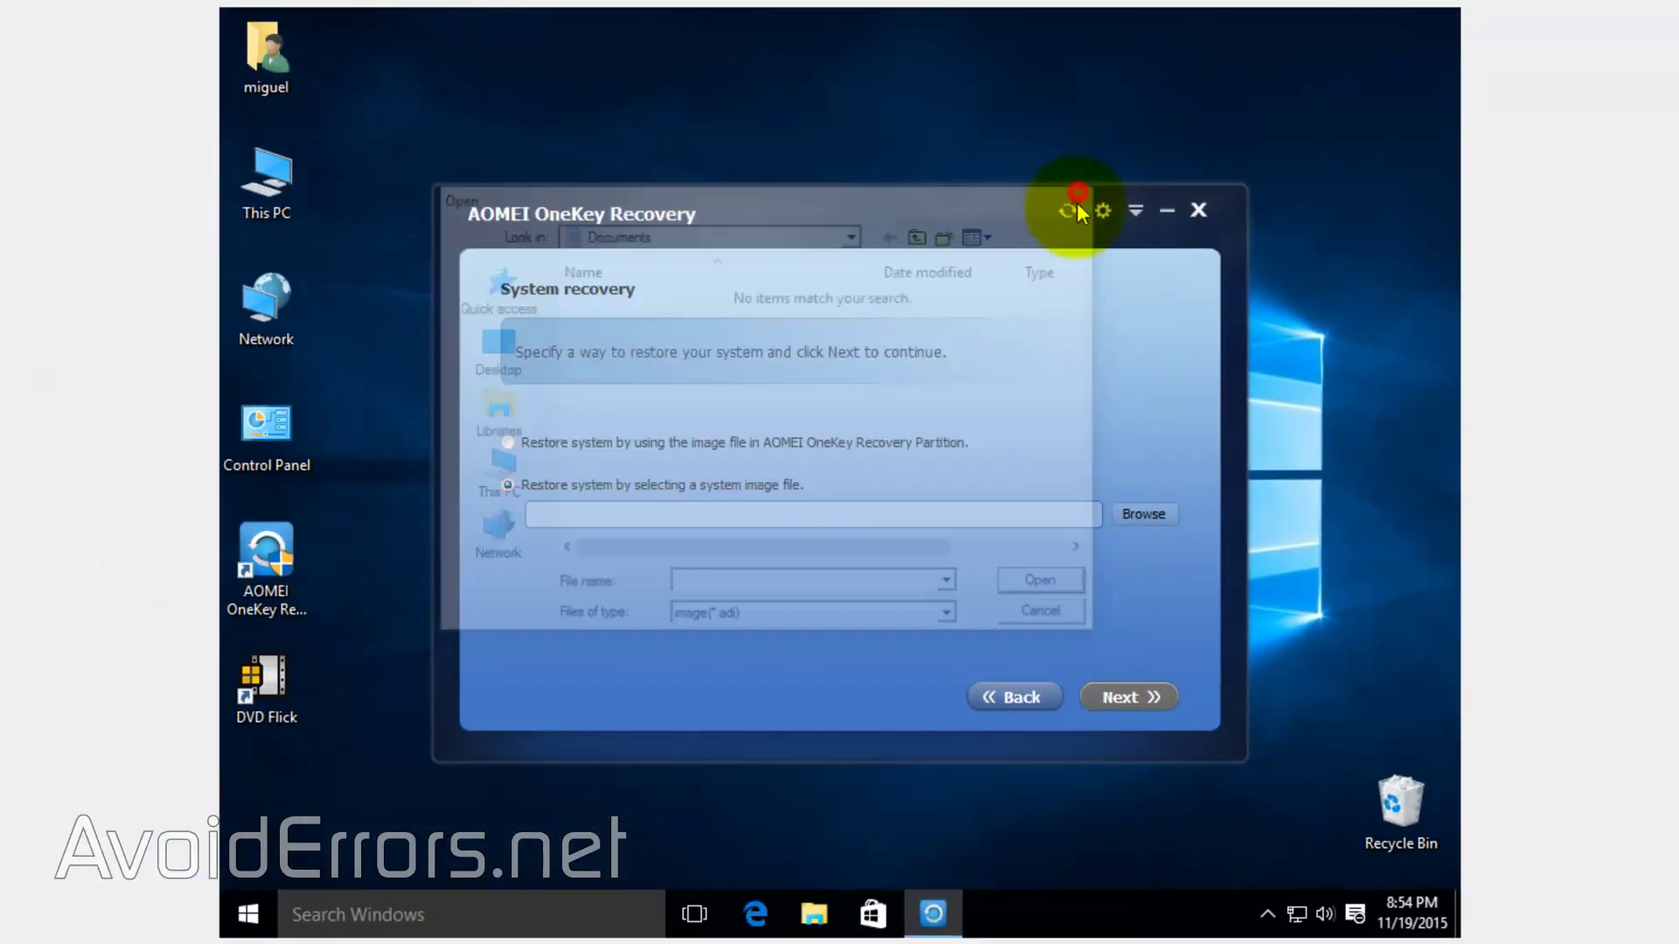
Close AOMEI OneKey Recovery and restart the computer from the Start menu
click(1199, 212)
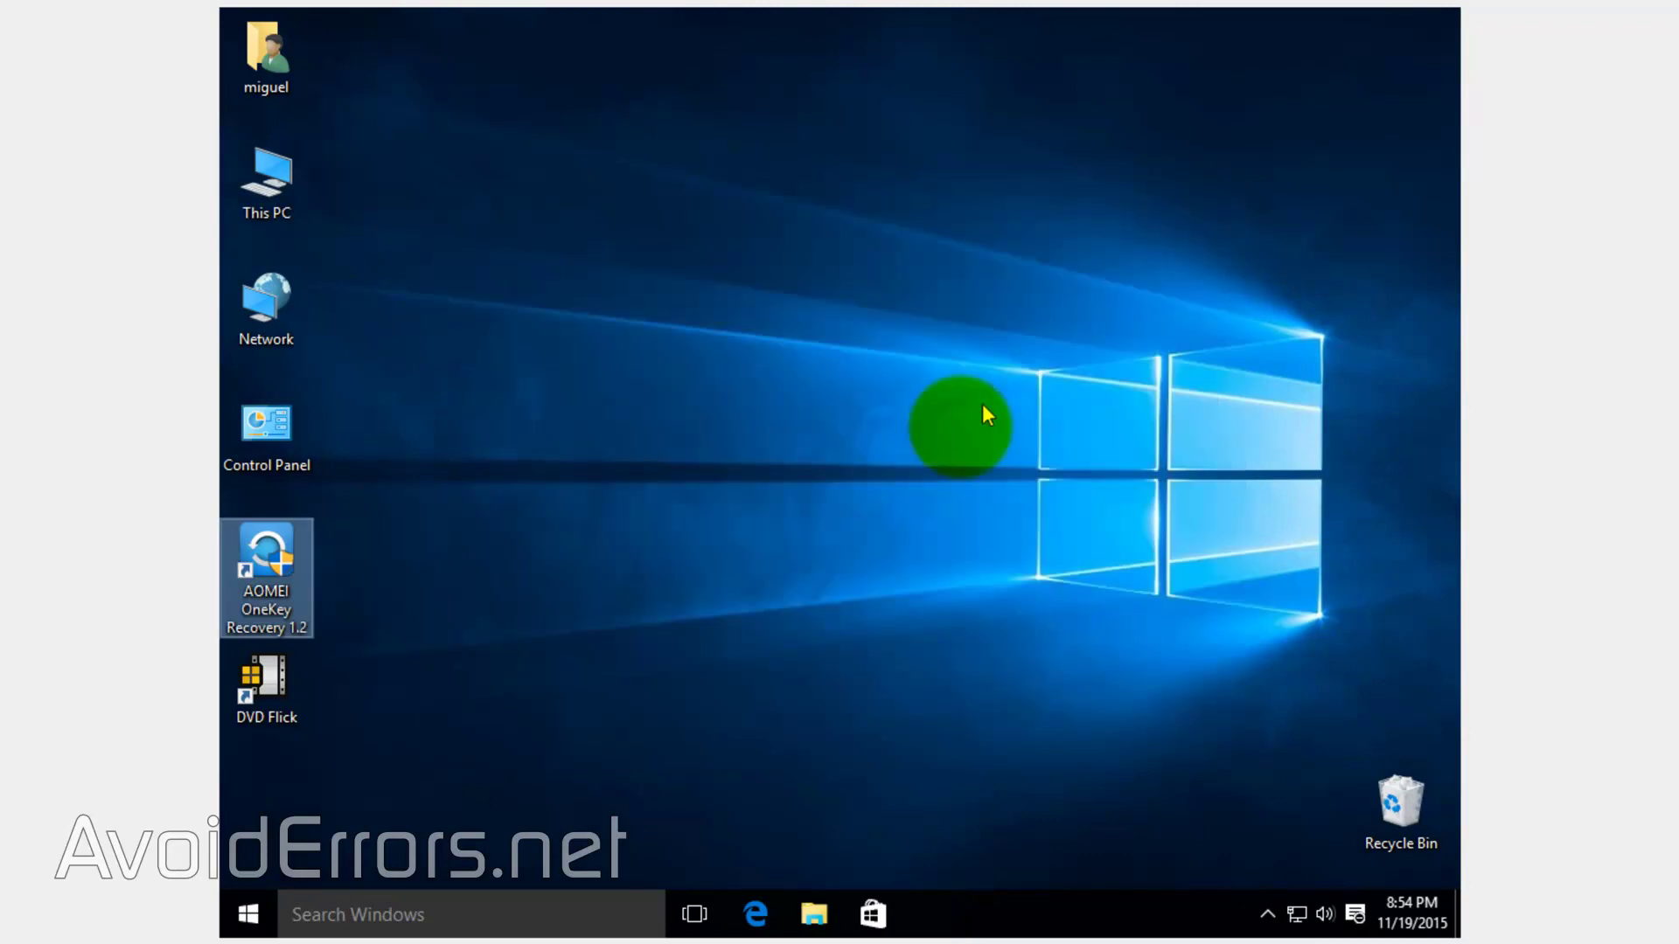
click(247, 914)
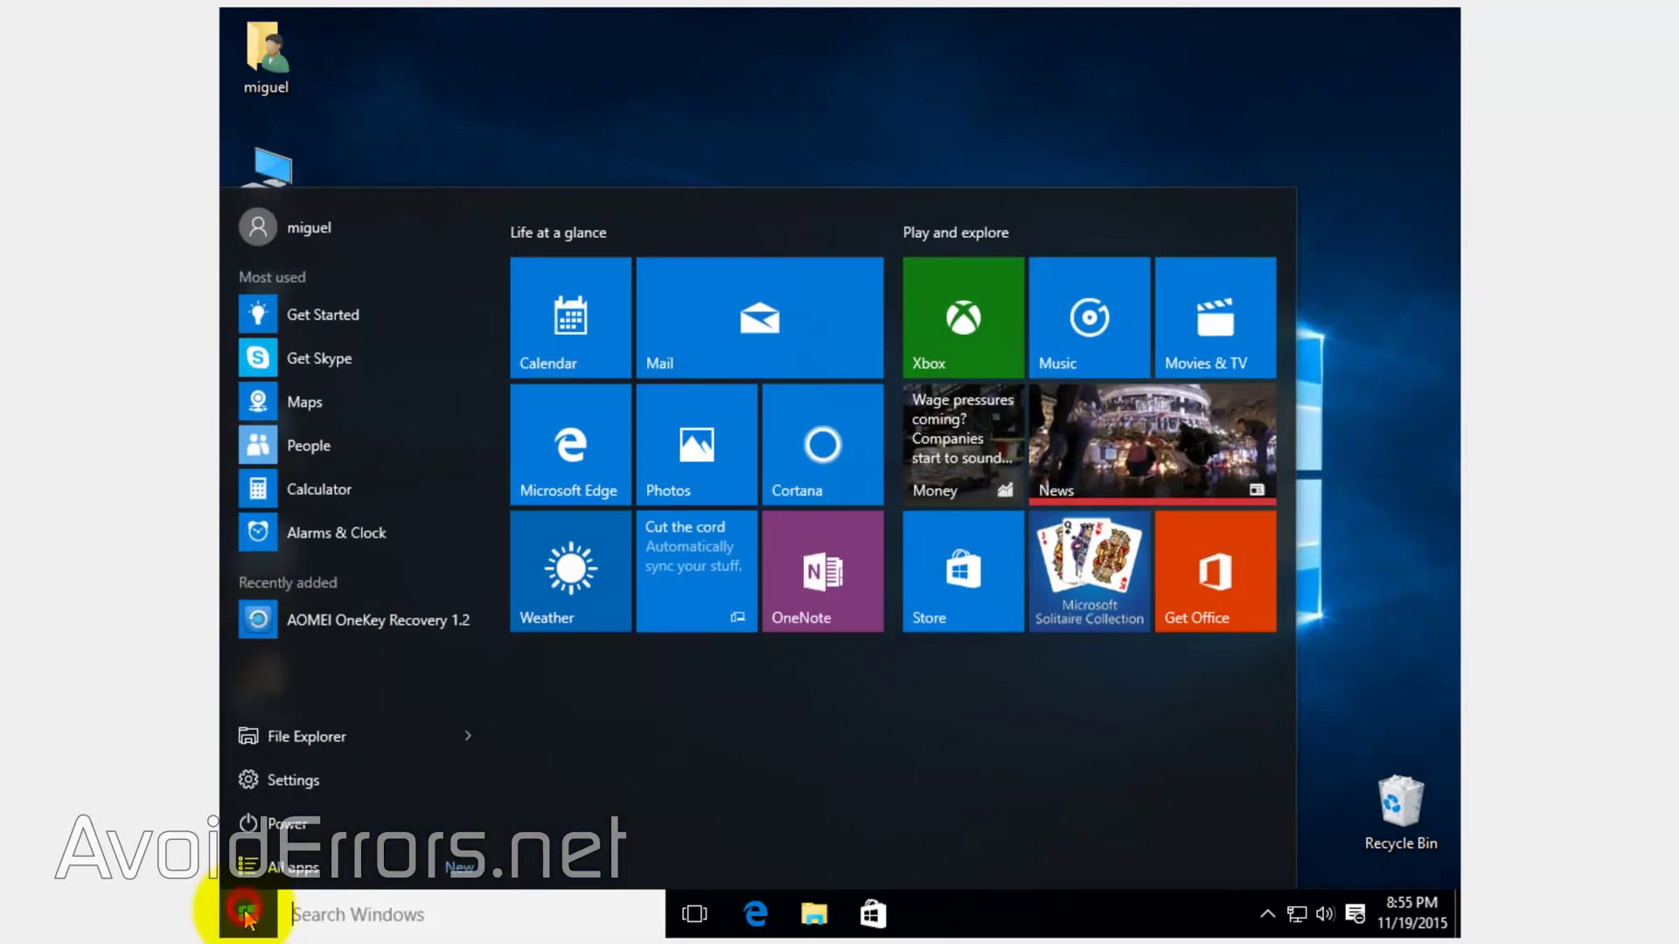
click(292, 824)
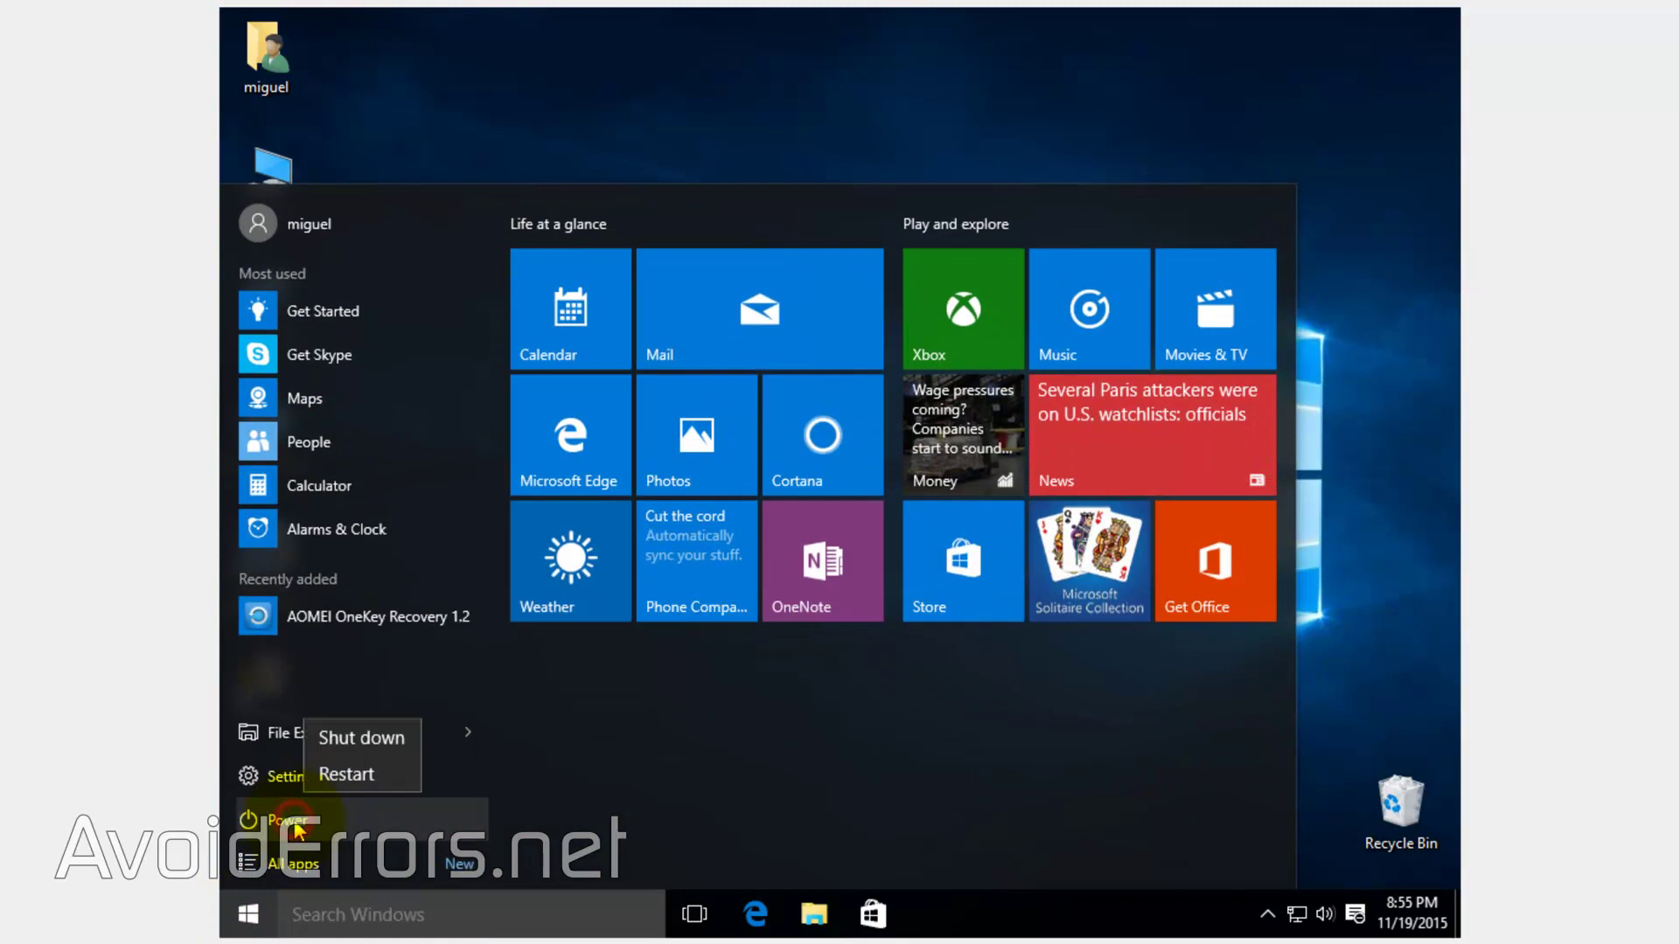
click(332, 778)
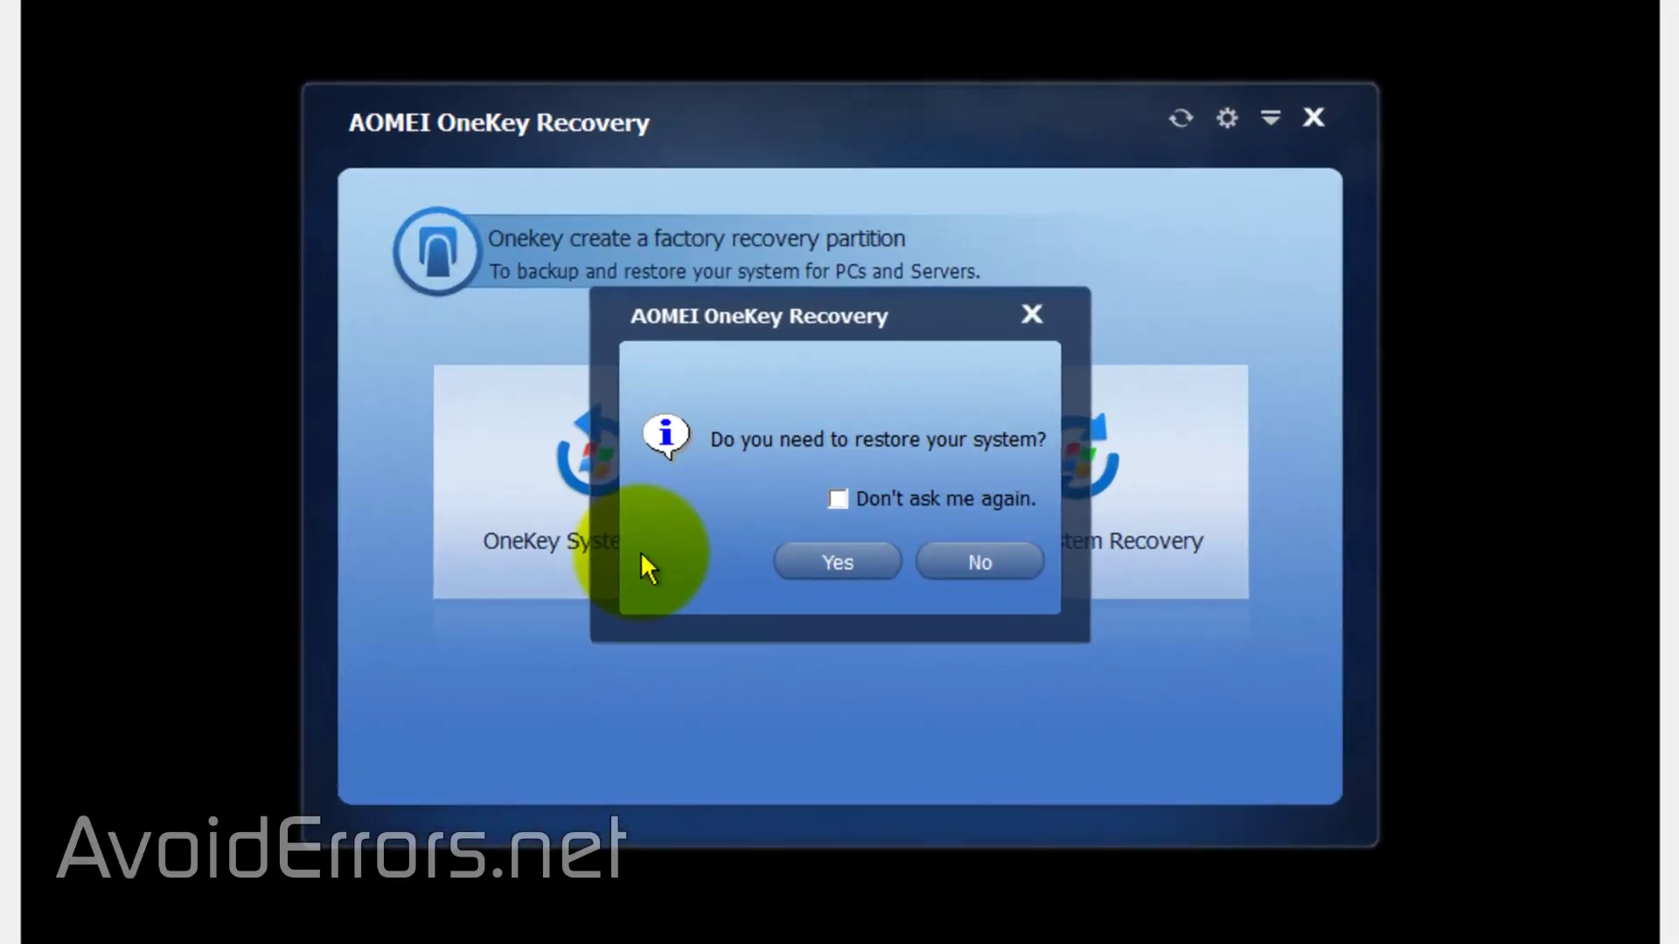
Confirm the boot-time restore prompt and start restoring C: from the recovery partition
click(814, 562)
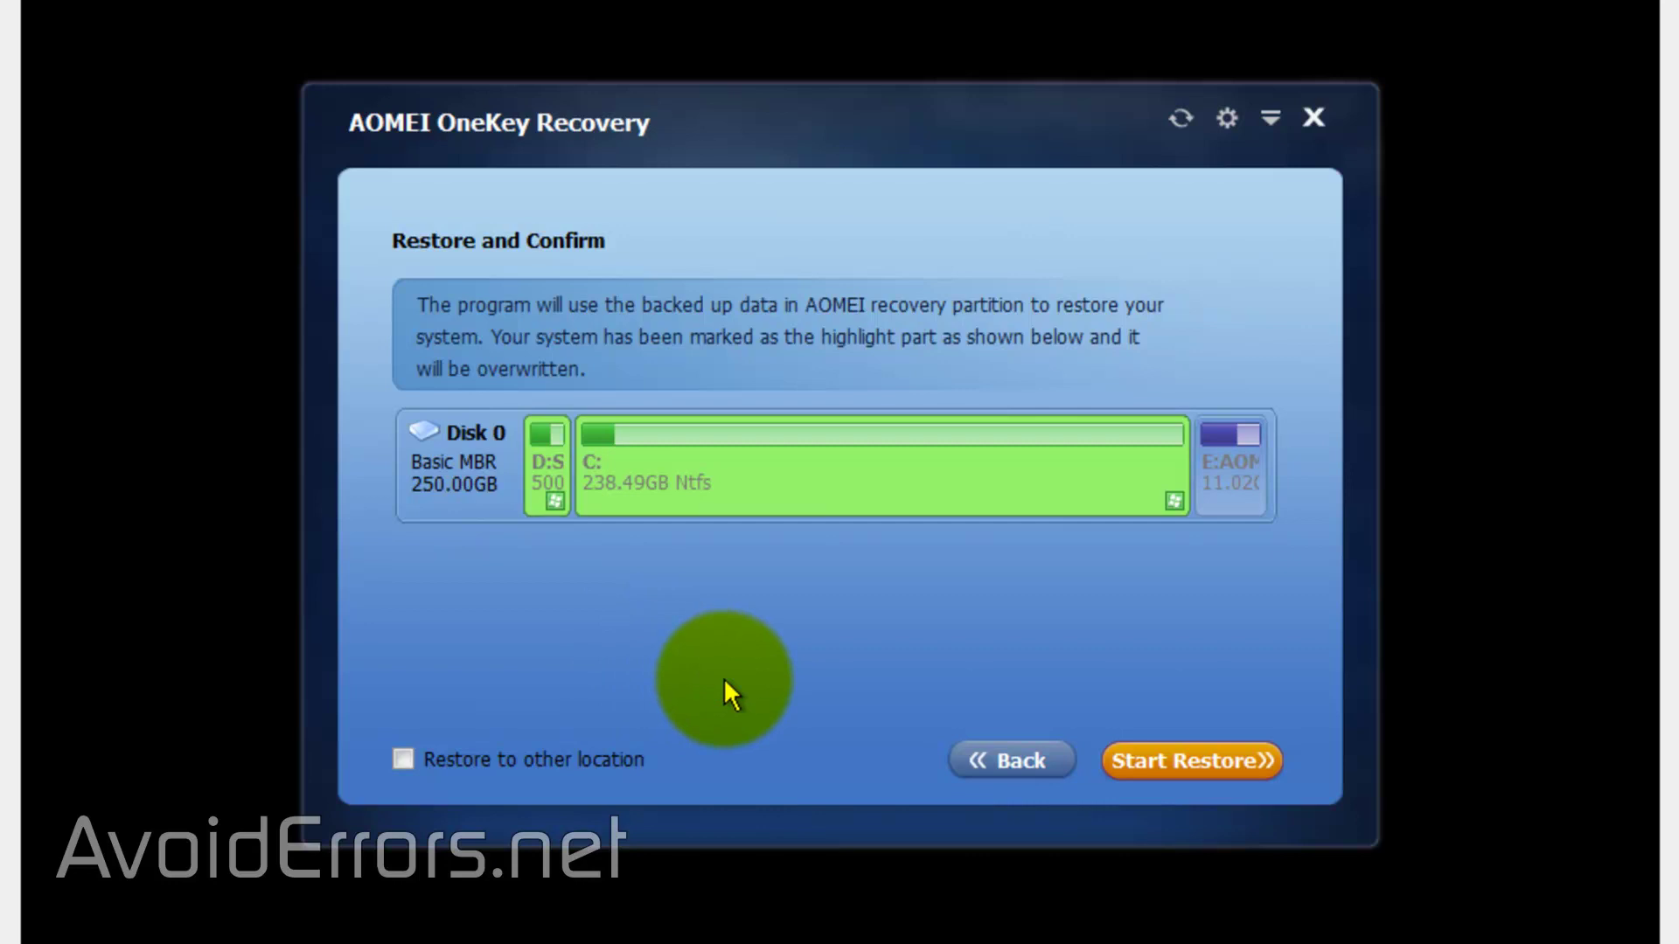
click(1108, 757)
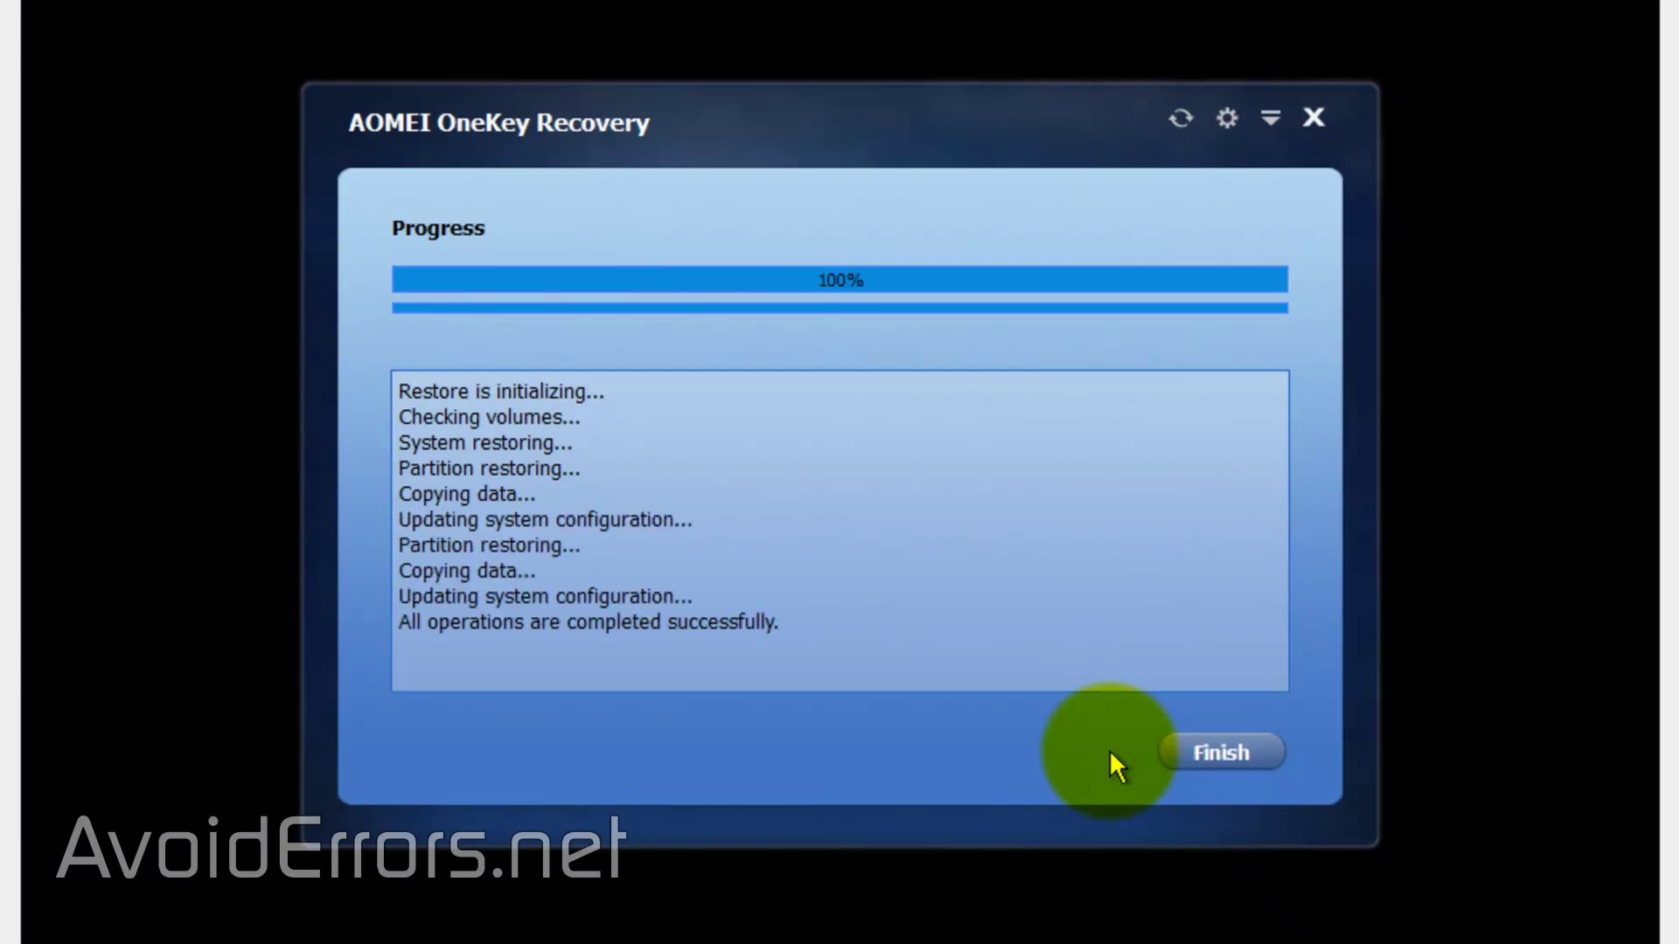
Finish the completed C: restore
click(1189, 748)
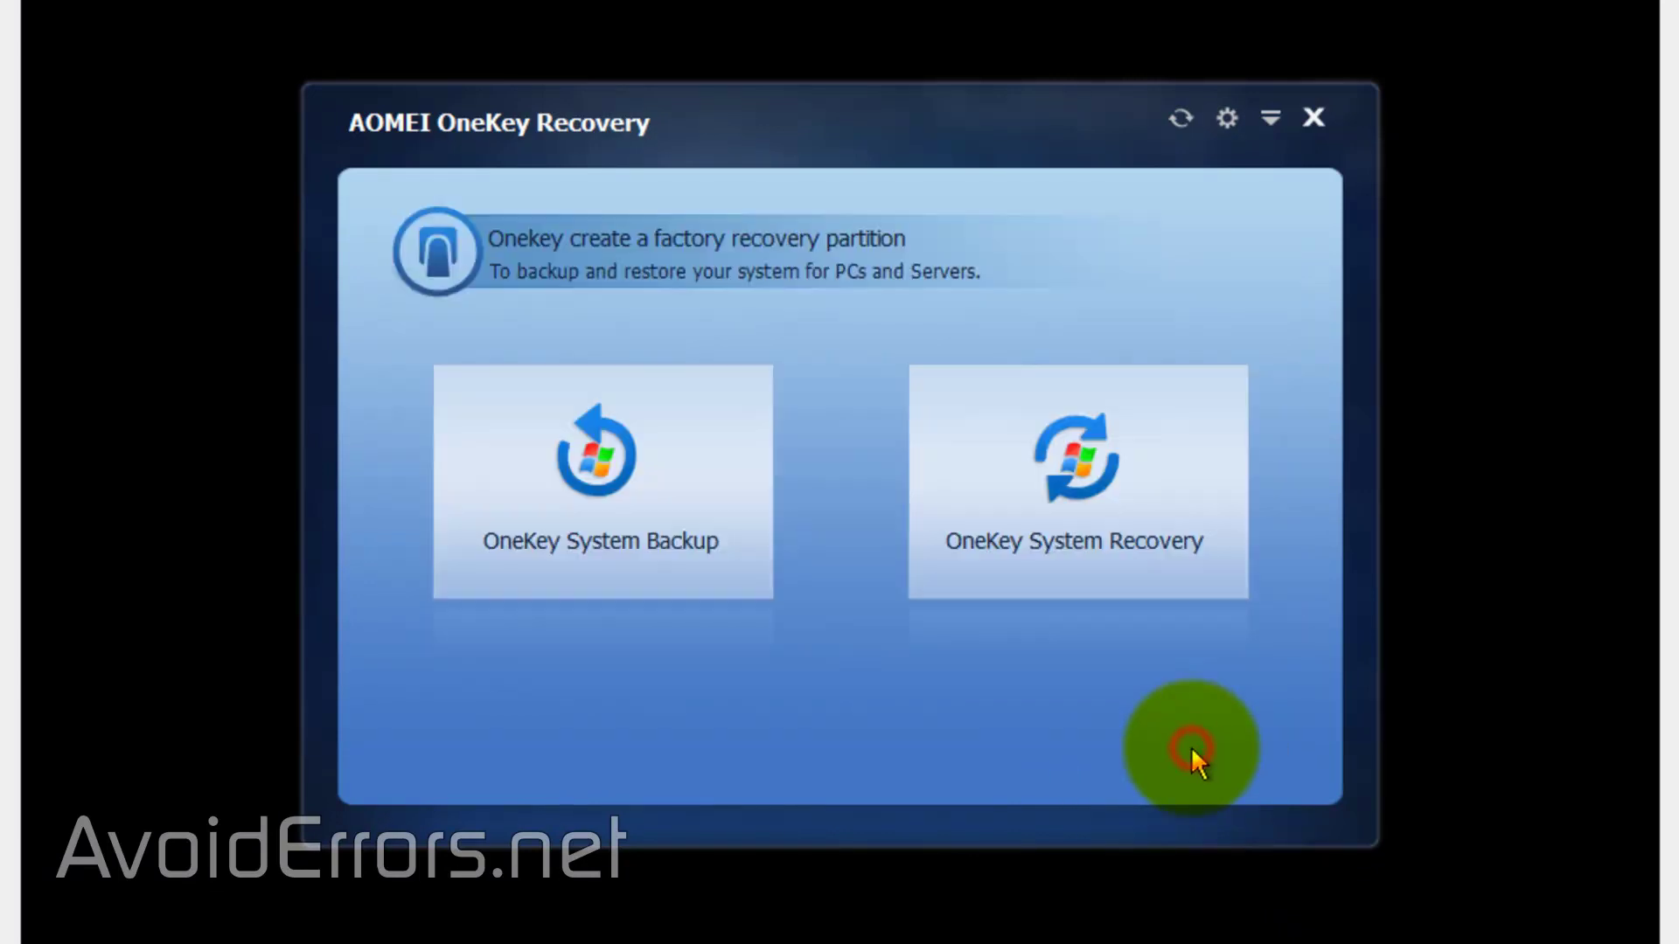